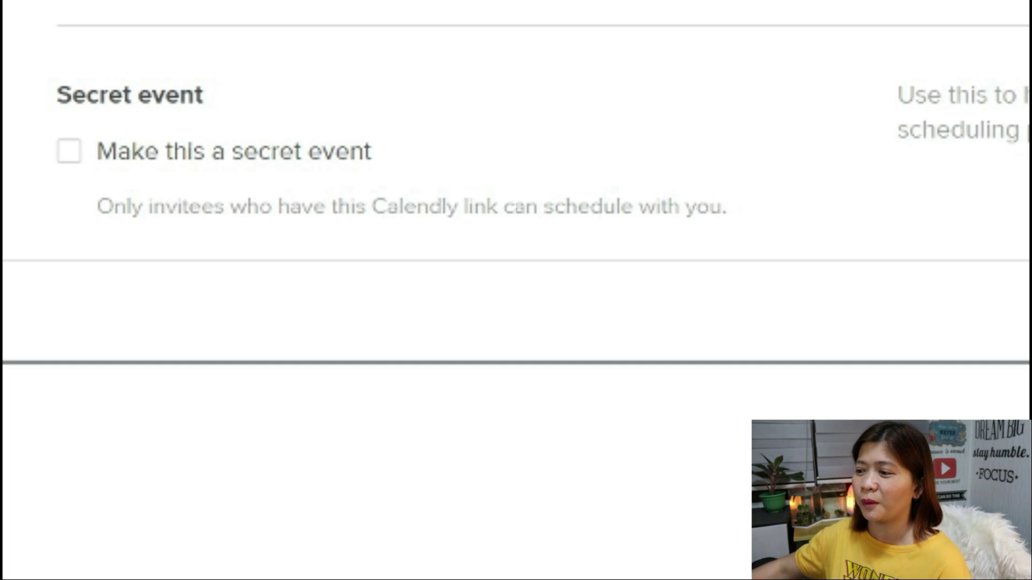
Make this event type a secret event.
left_click(70, 152)
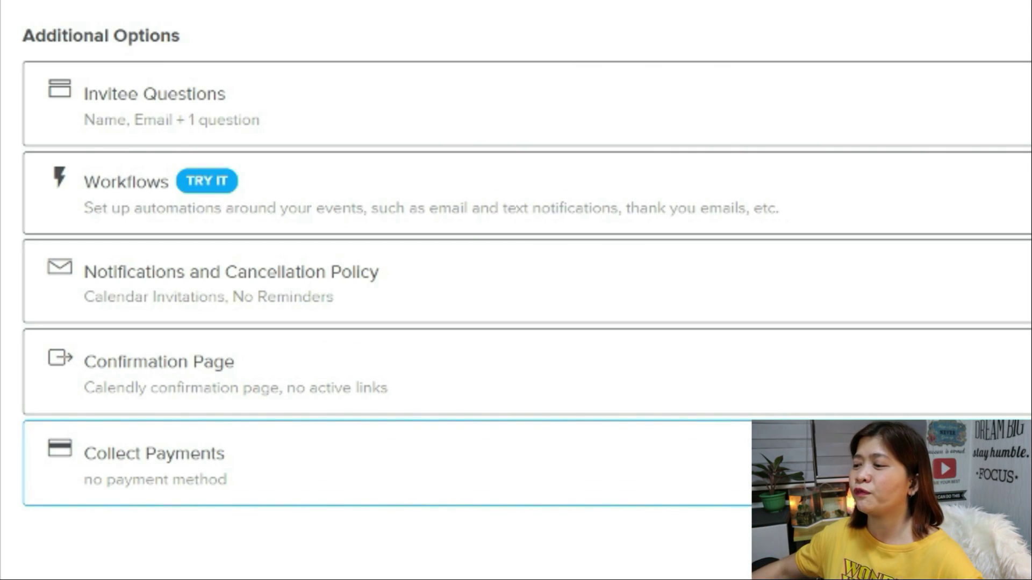
In the invitee questions, set the name input to First Name, Last Name, enable autofill from prior bookings, and apply.
left_click(306, 124)
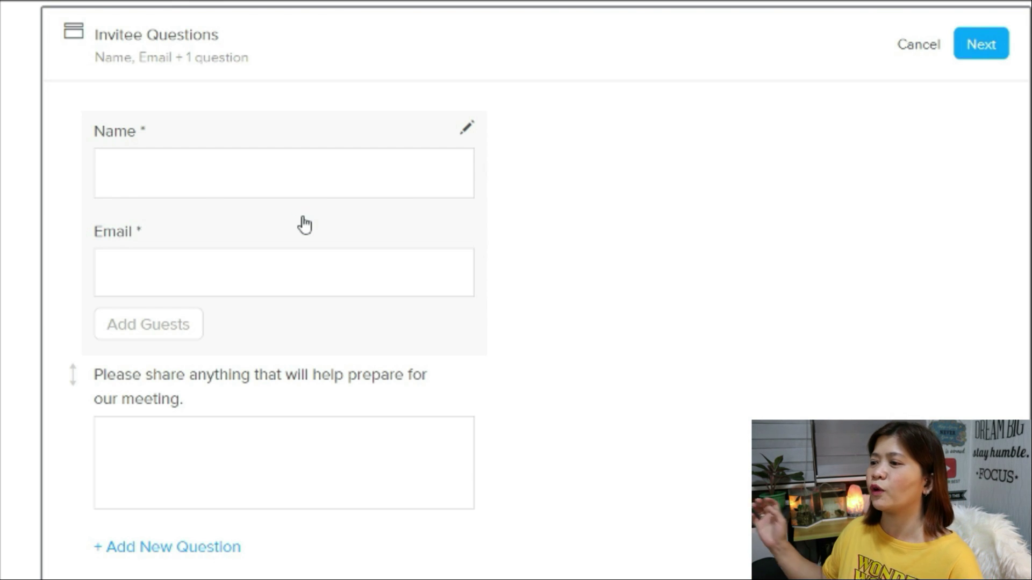
left_click(285, 177)
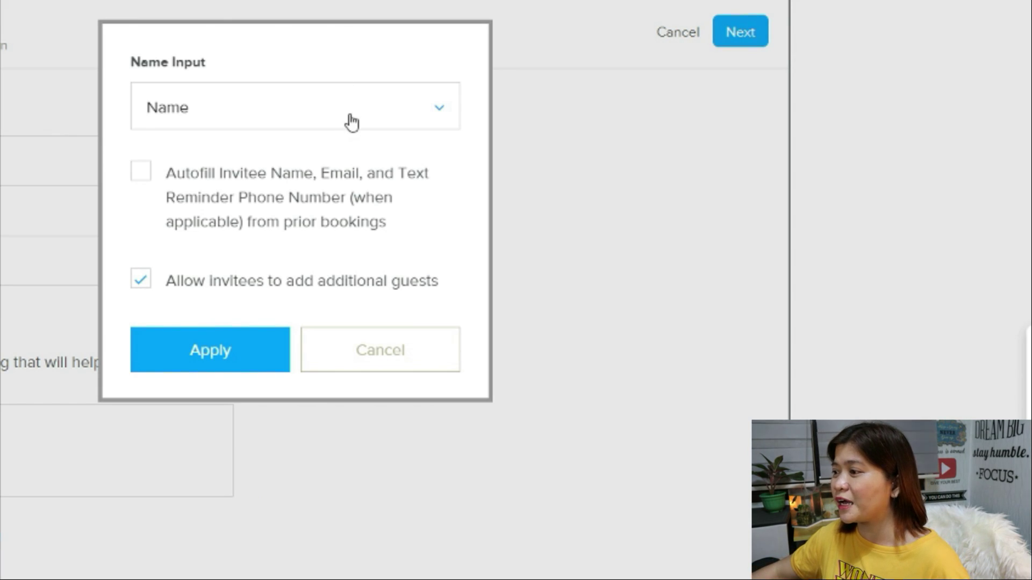
left_click(553, 137)
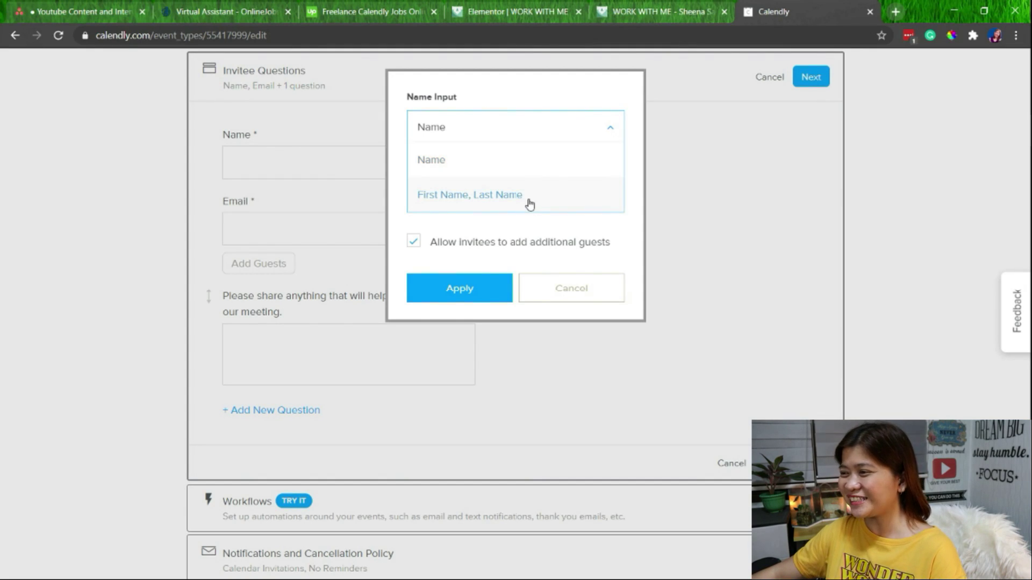
left_click(529, 197)
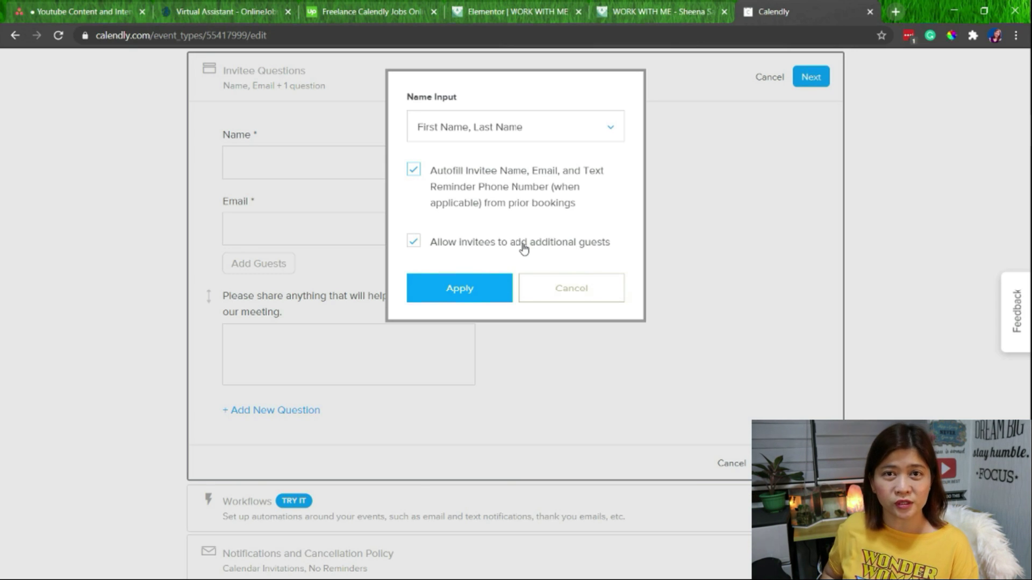
left_click(500, 290)
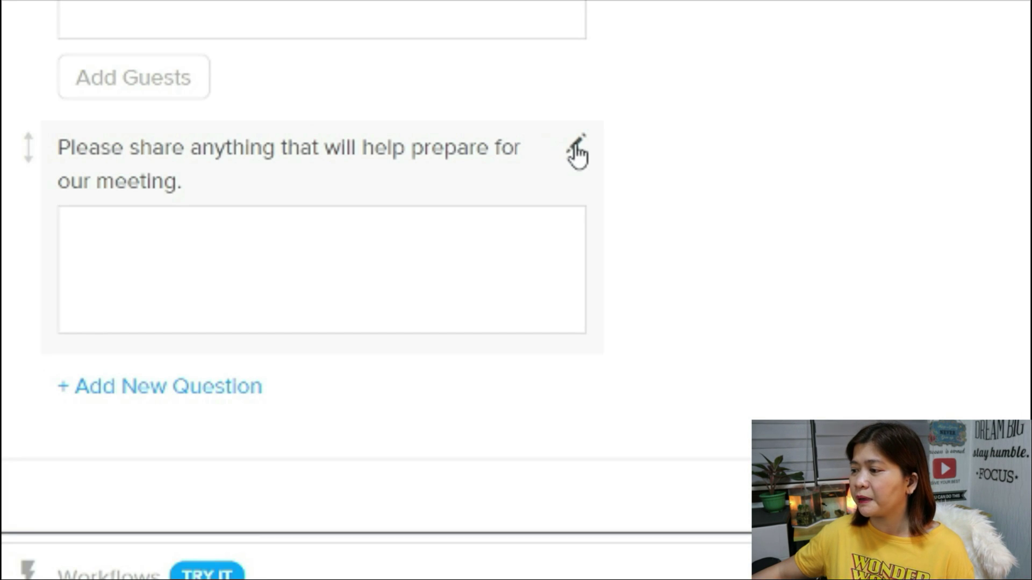
Replace the meeting-preparation question's text with "sdsdsd", make it required, and keep it switched on with a Multiple Lines answer.
left_click(573, 148)
key("ctrl+a")
type("sdsdsd")
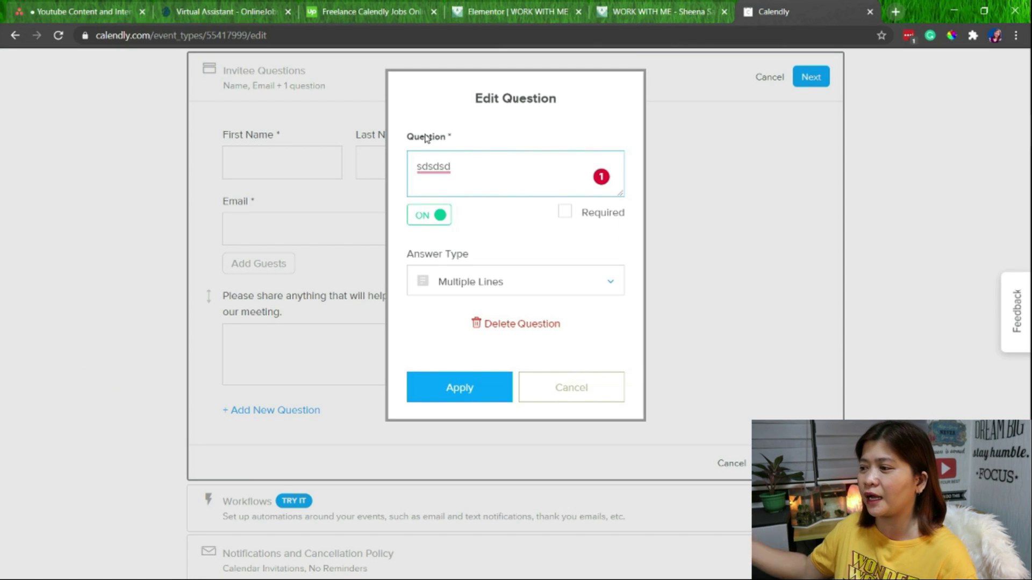
left_click(563, 217)
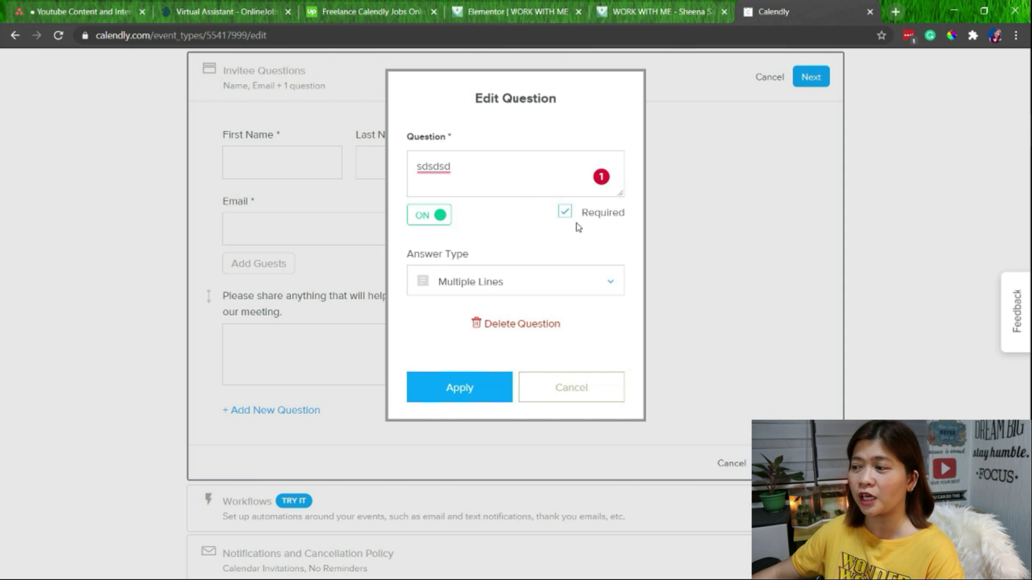
left_click(445, 220)
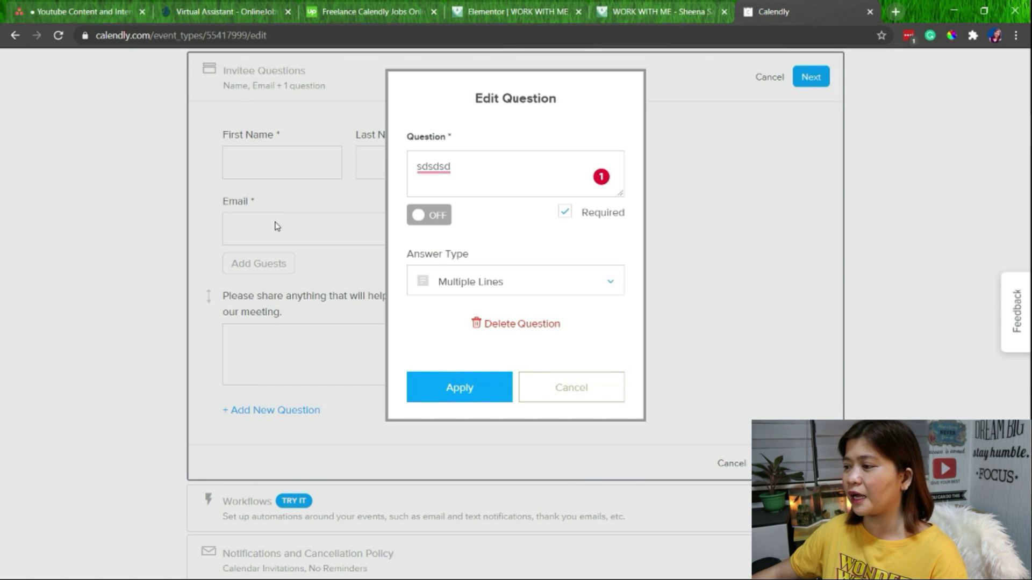
left_click(427, 218)
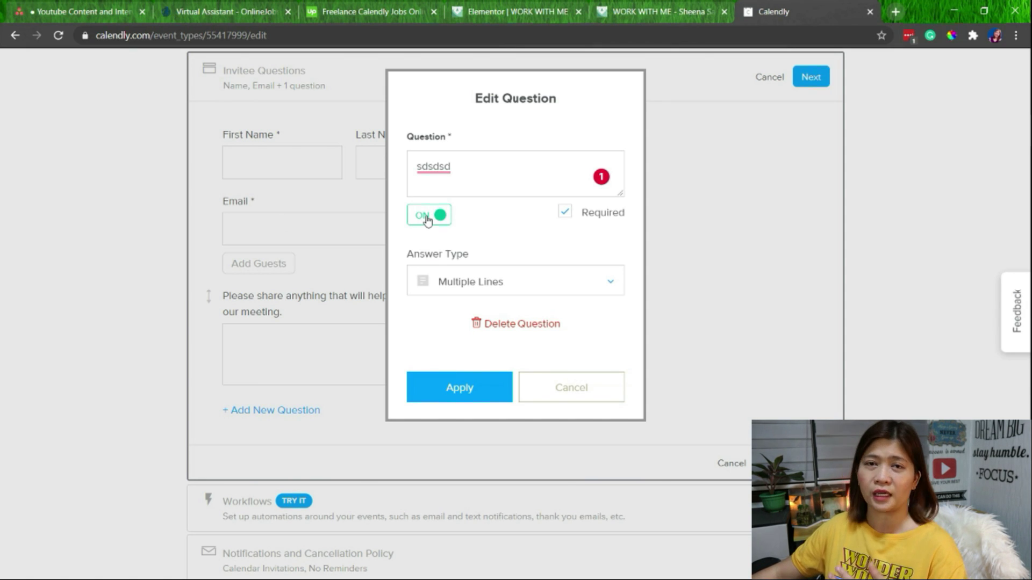
left_click(444, 288)
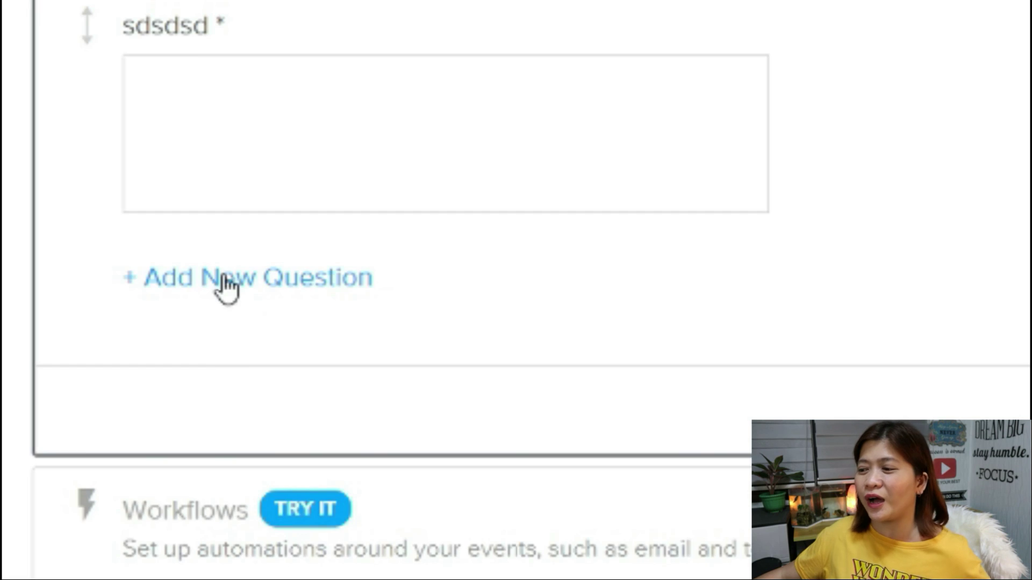
Open a new invitee question, leave it without adding one, and save and close the invitee questions.
left_click(226, 284)
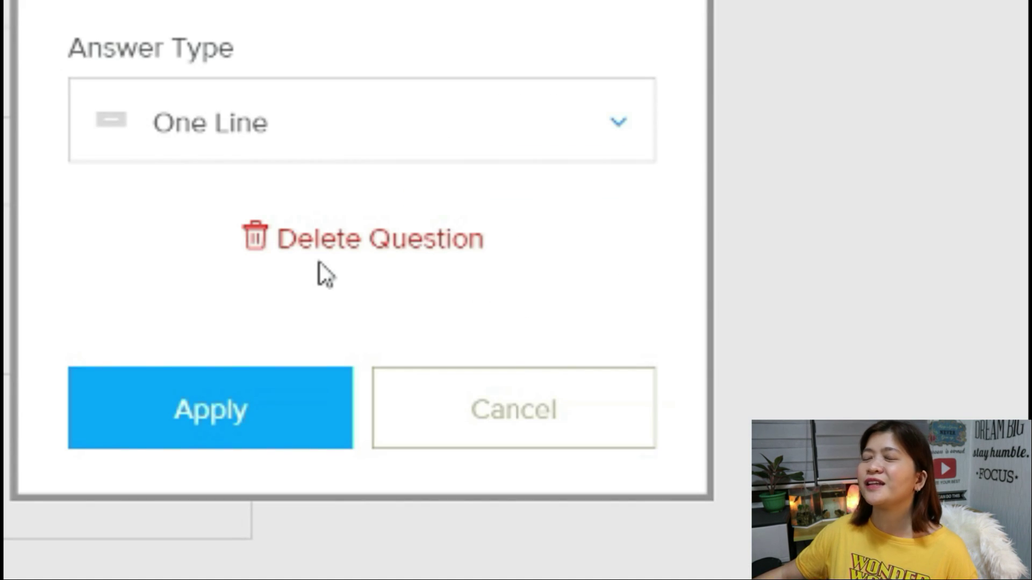
left_click(210, 409)
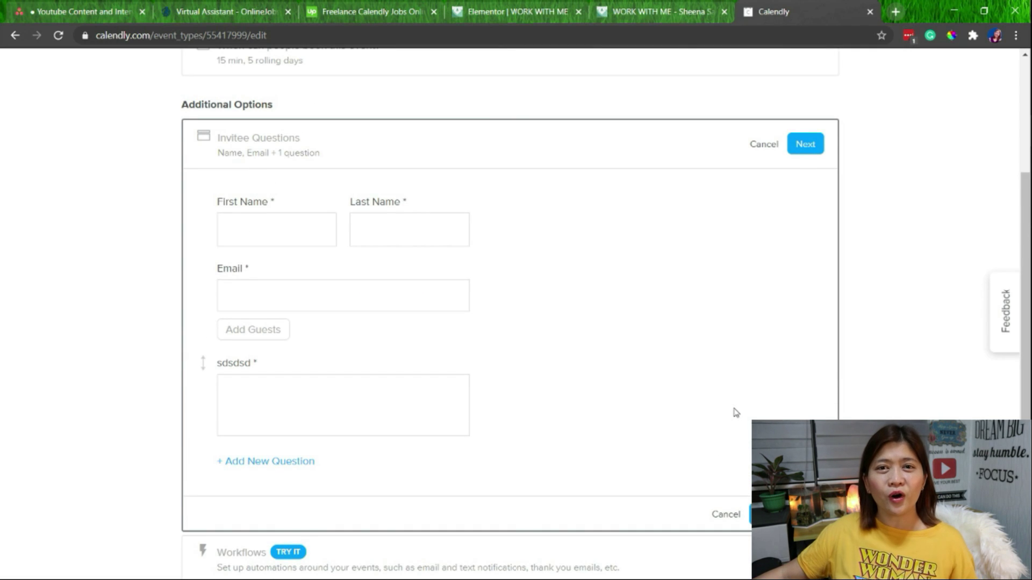
scroll(790, 486, "down", 1)
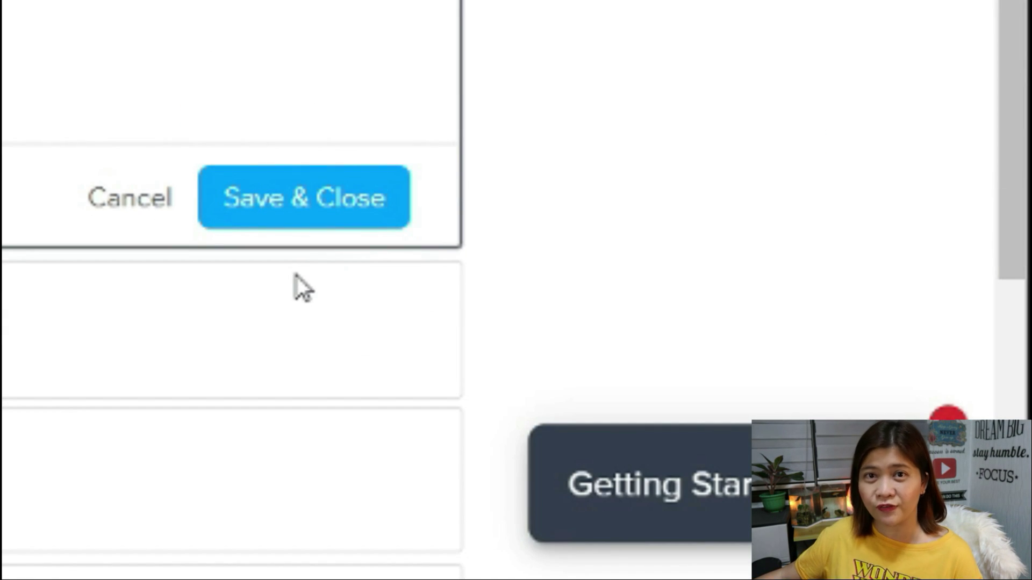
left_click(303, 198)
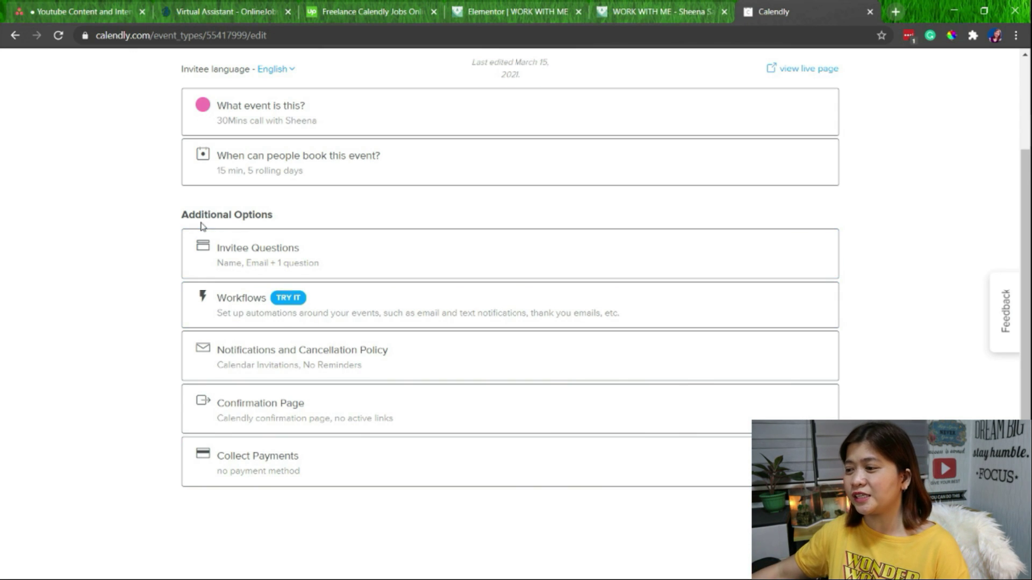
Examine the Workflows option and its example timeline of notifications, reminders and thank-you emails.
left_click(309, 311)
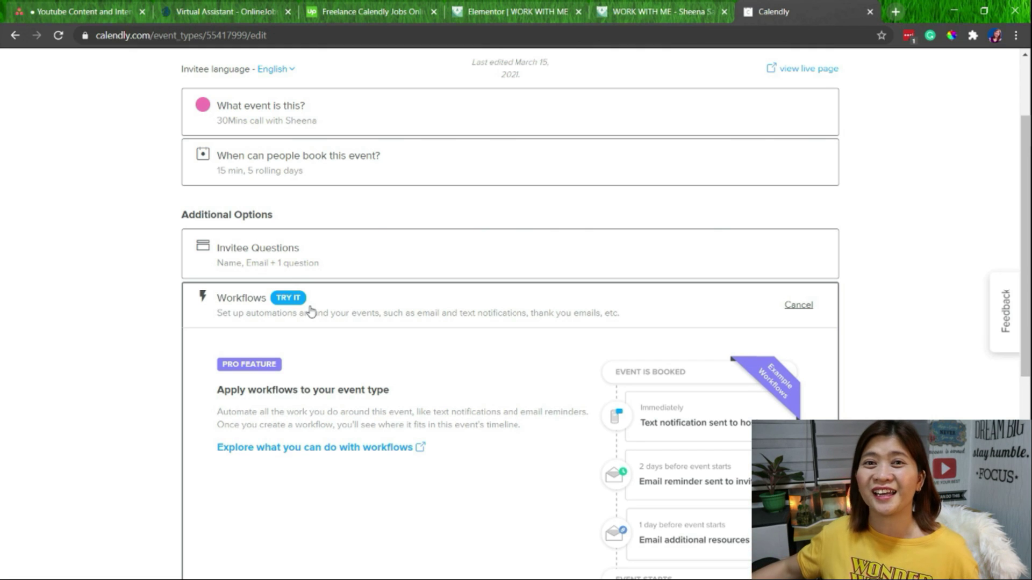
scroll(567, 350, "down", 3)
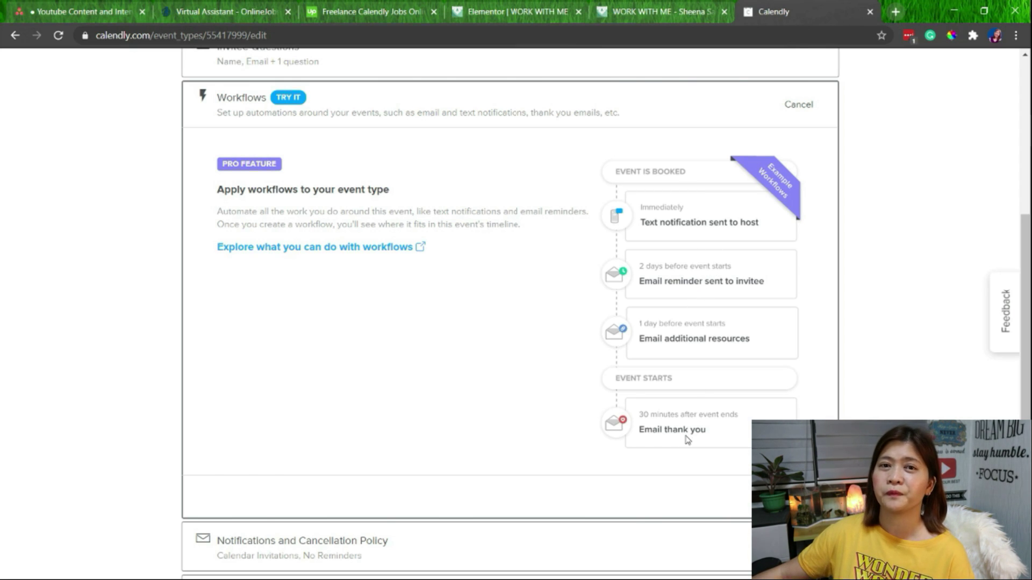
scroll(311, 410, "down", 3)
Show the calendar invitation's personalization and the cancellation policy, and save and close the Notifications and Cancellation Policy section.
left_click(312, 410)
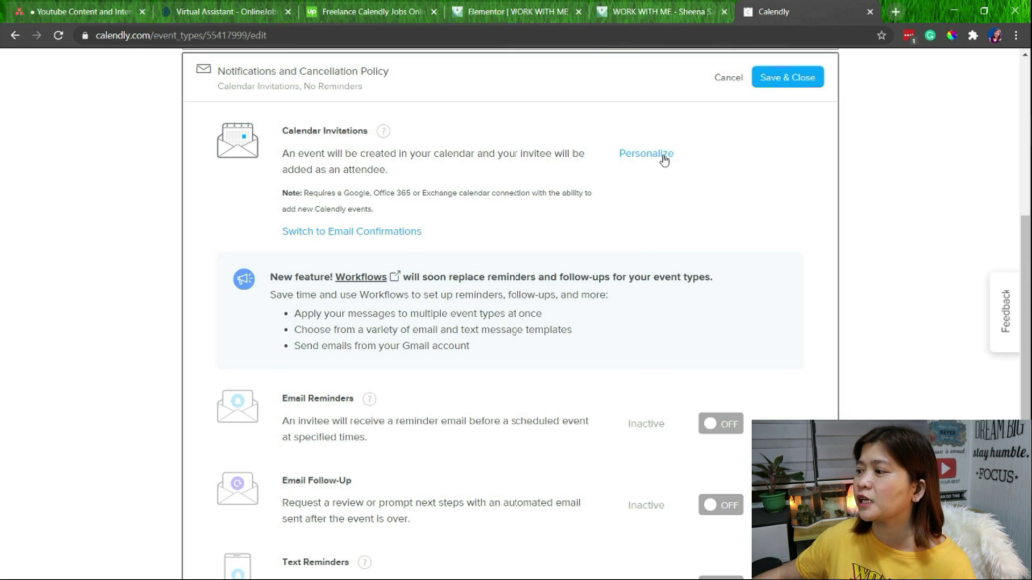
left_click(664, 159)
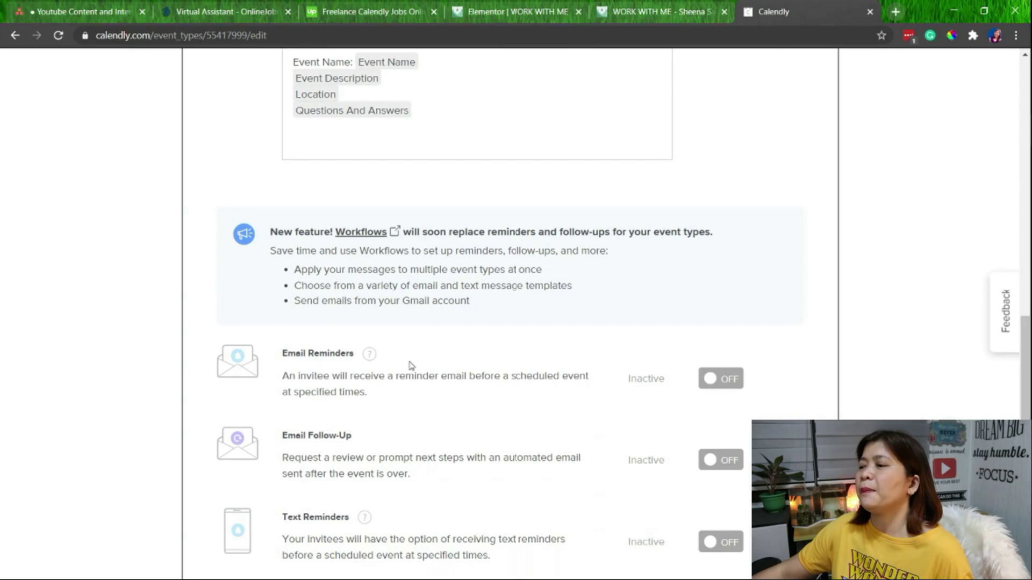
scroll(638, 382, "down", 3)
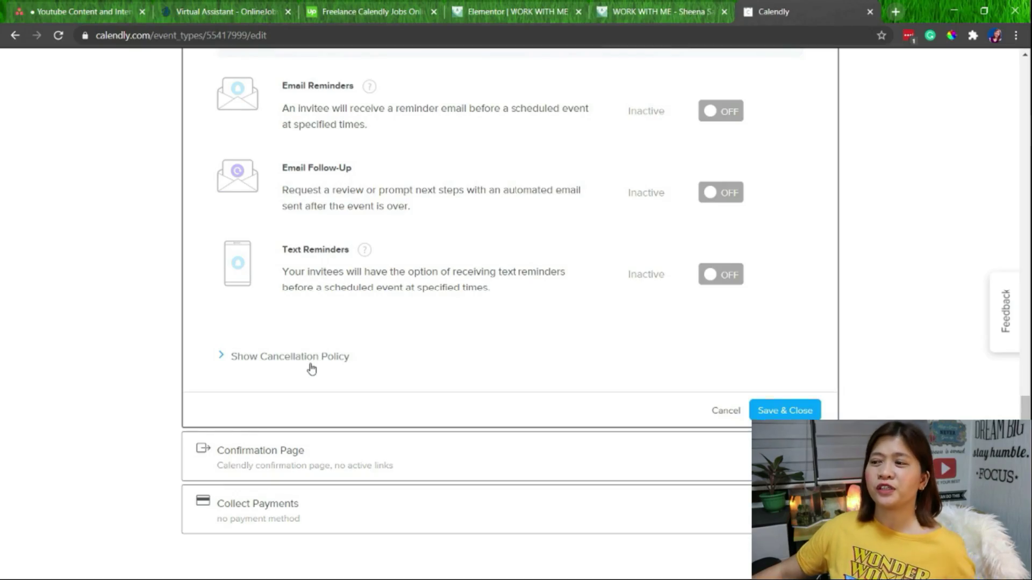
left_click(311, 369)
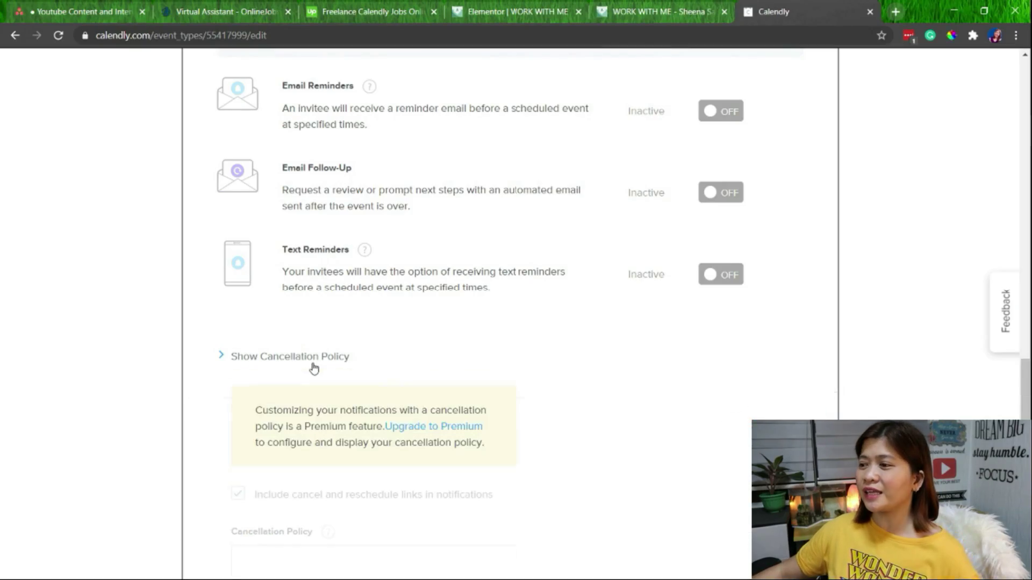
scroll(322, 415, "down", 1)
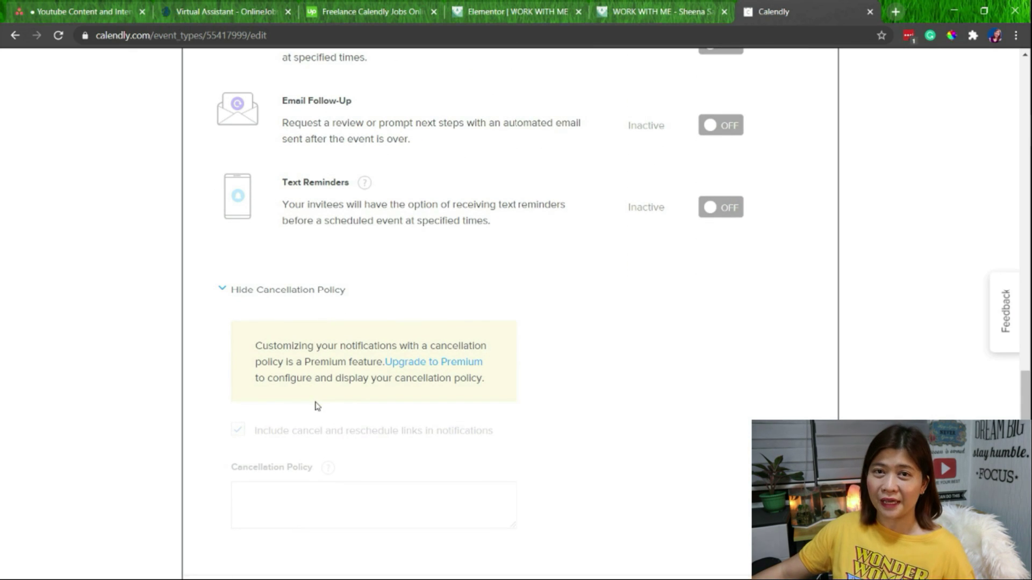
scroll(317, 402, "down", 2)
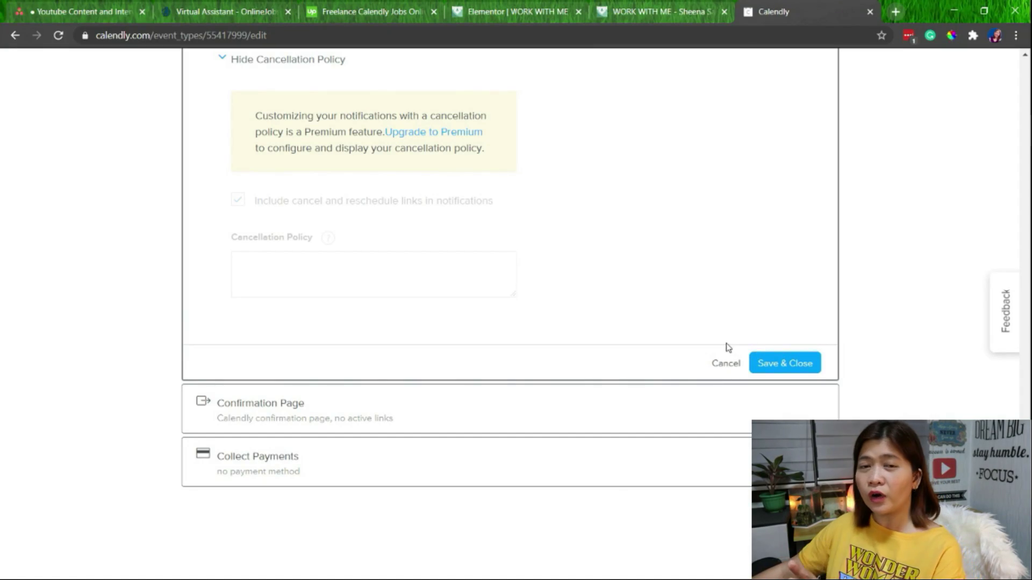
left_click(787, 364)
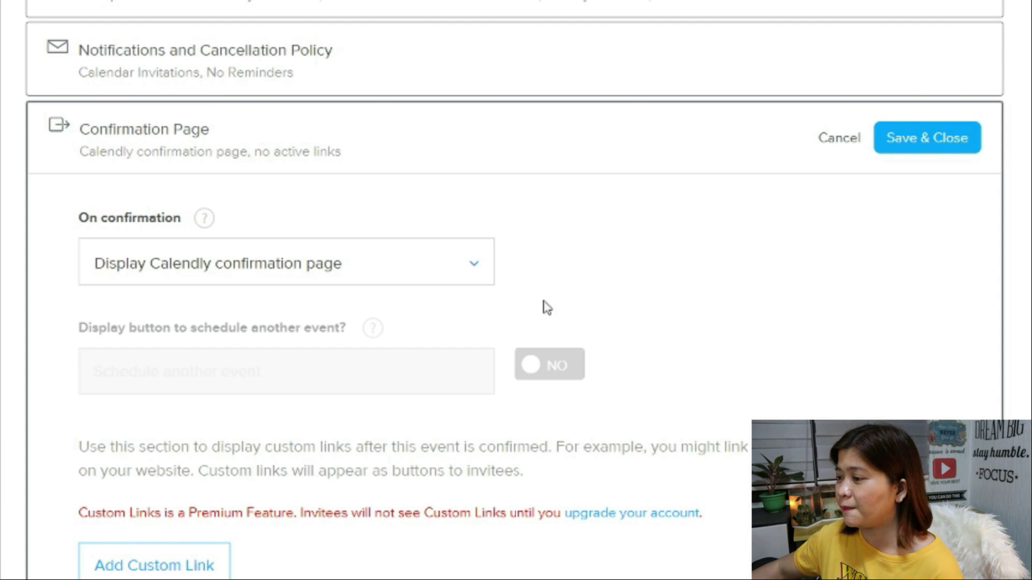
Try Redirect to an external site as the on-confirmation action, and switch back to Display Calendly confirmation page.
left_click(467, 269)
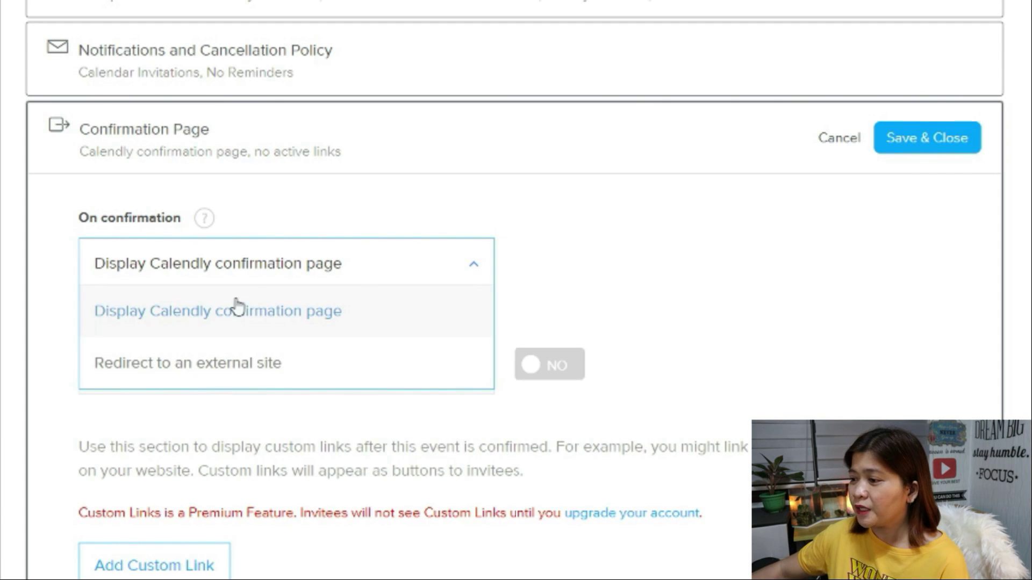
left_click(182, 382)
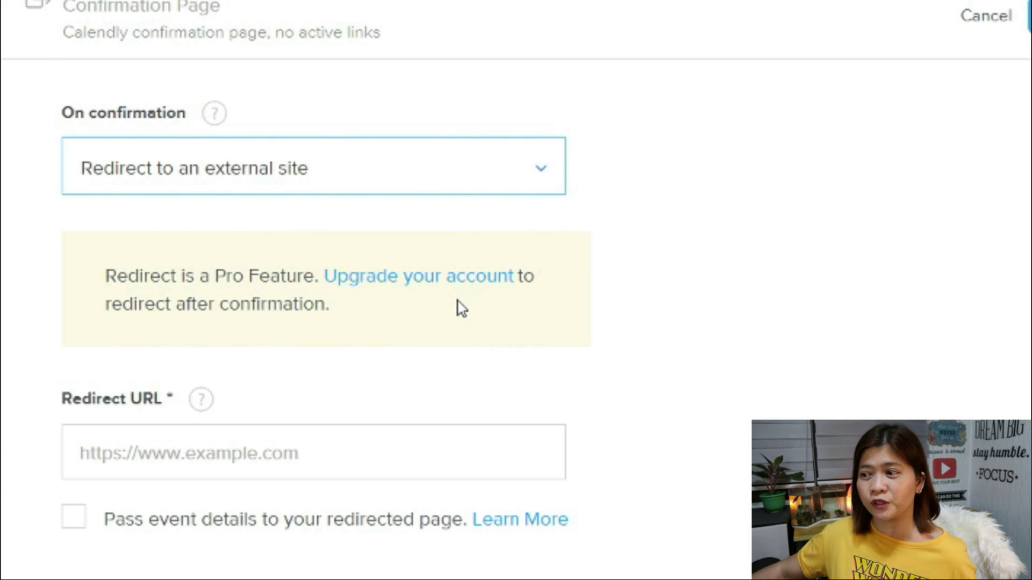
left_click(463, 180)
left_click(376, 227)
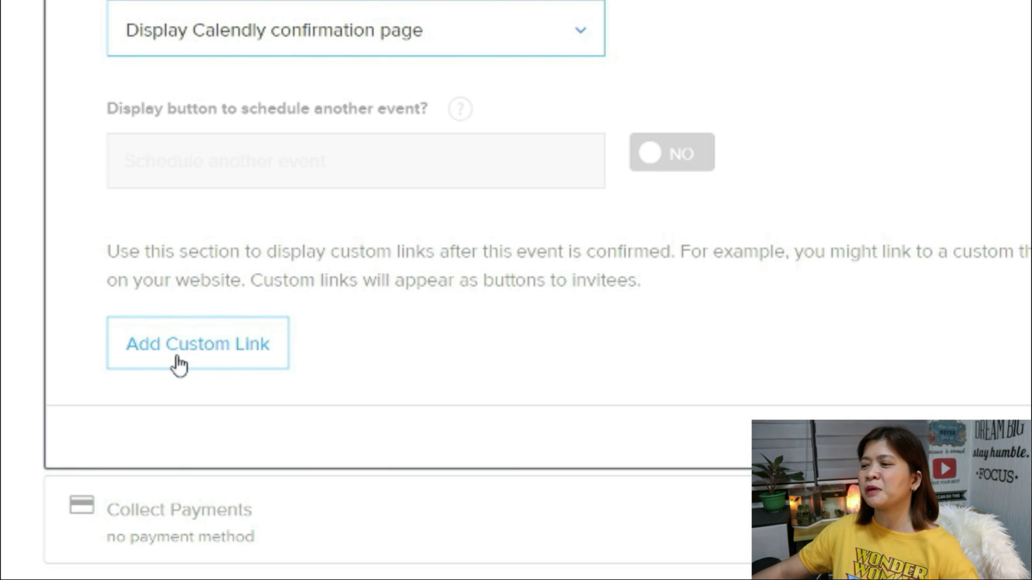
Try adding a blank custom link with its switch turned off to the confirmation page, and cancel it.
left_click(179, 366)
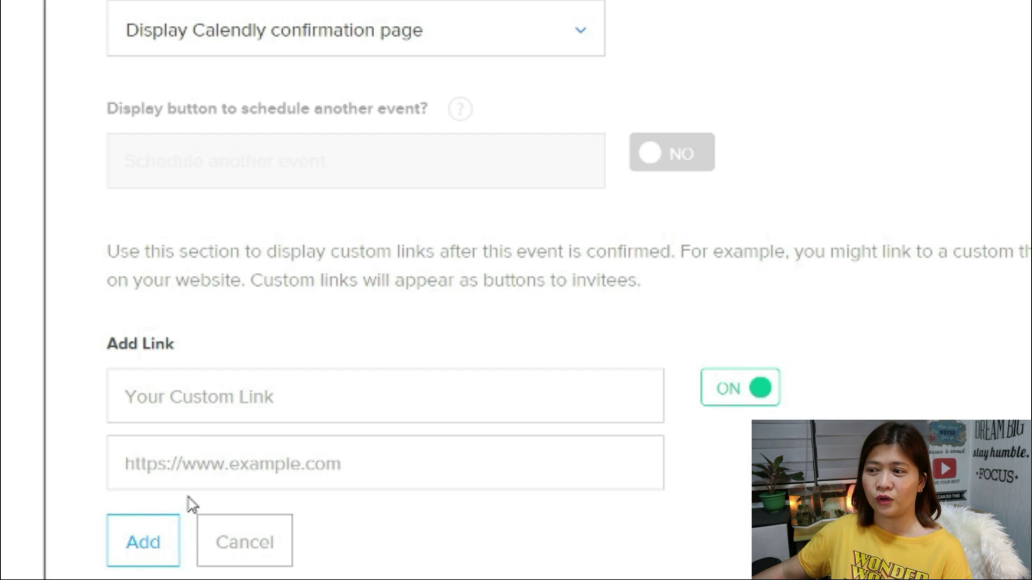
left_click(191, 413)
left_click(223, 459)
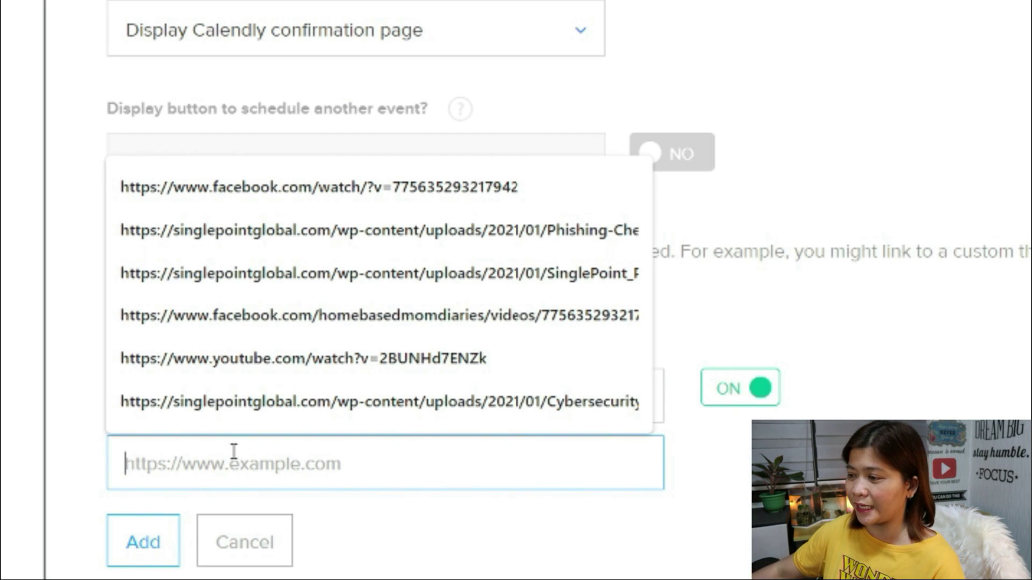
left_click(447, 546)
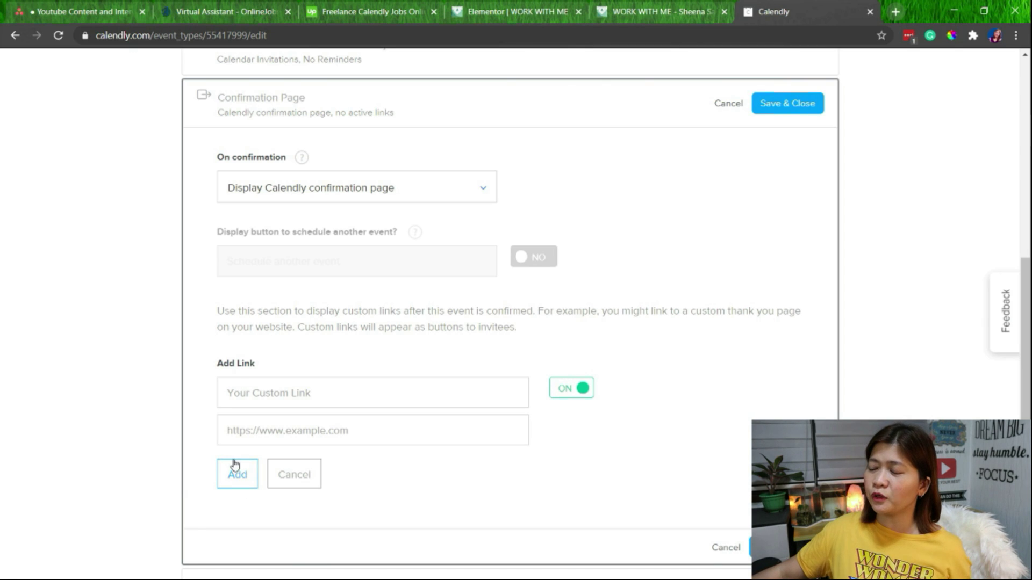
left_click(578, 394)
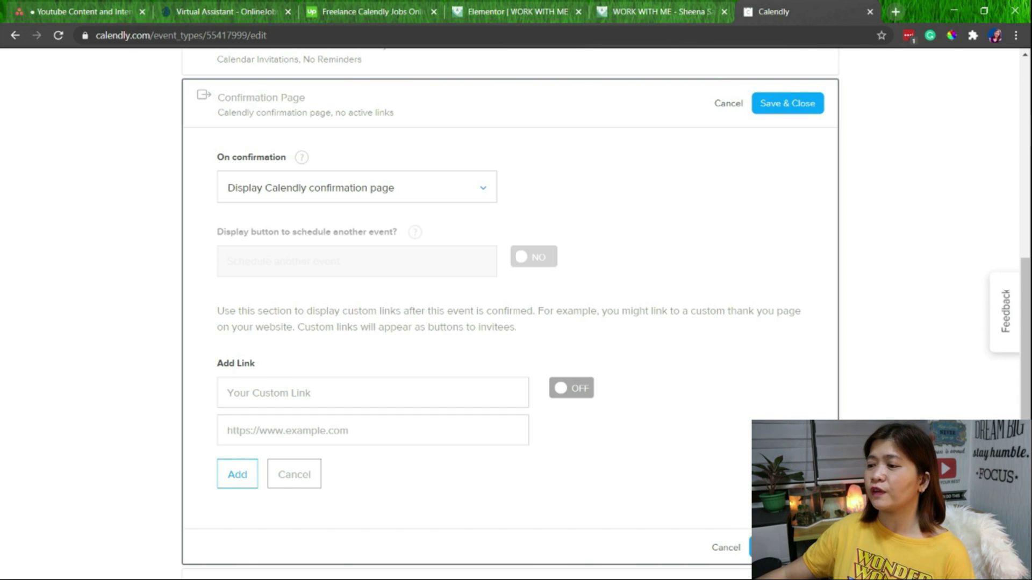
key("Return")
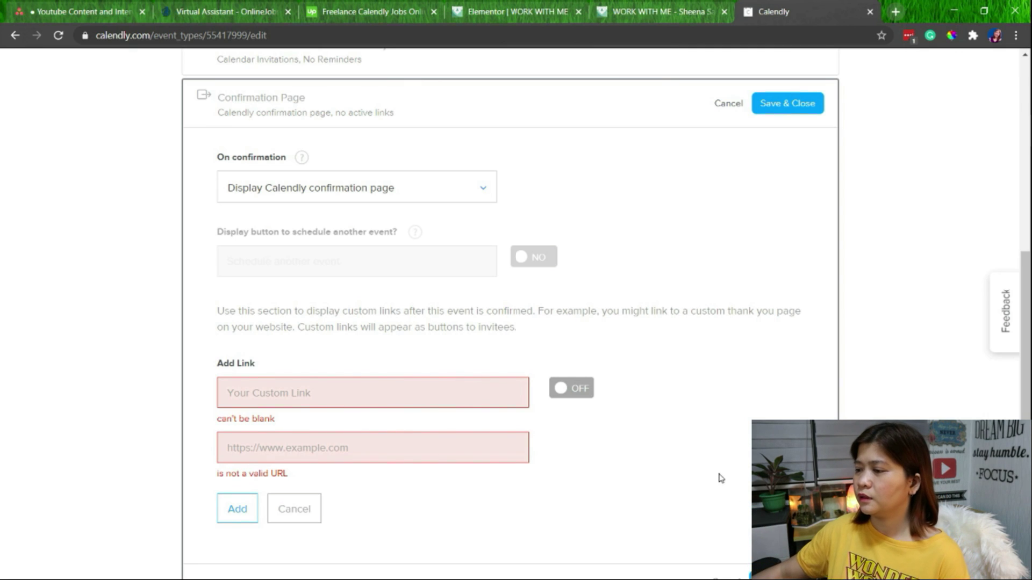
left_click(305, 508)
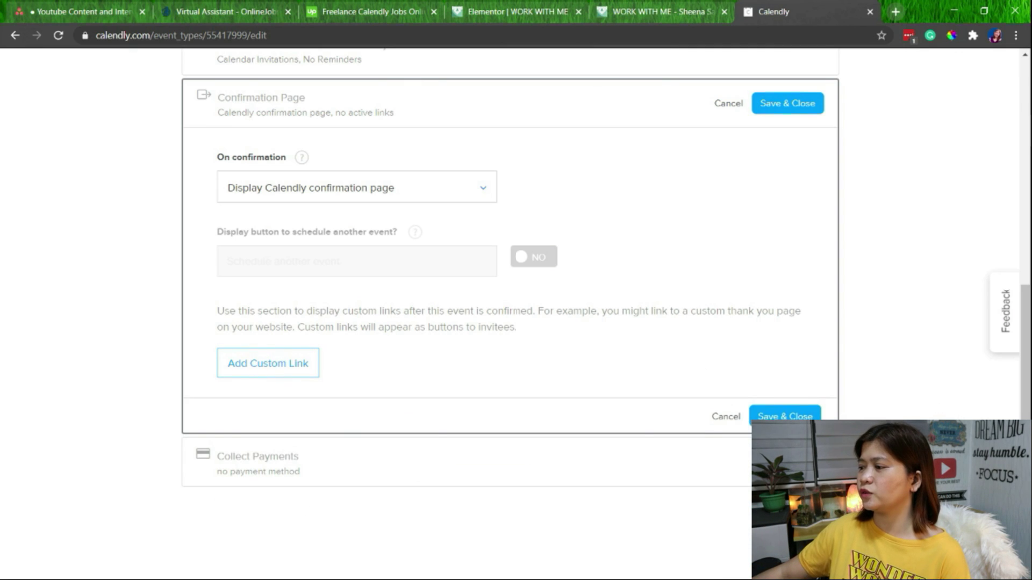
Save and close the confirmation page settings.
left_click(801, 417)
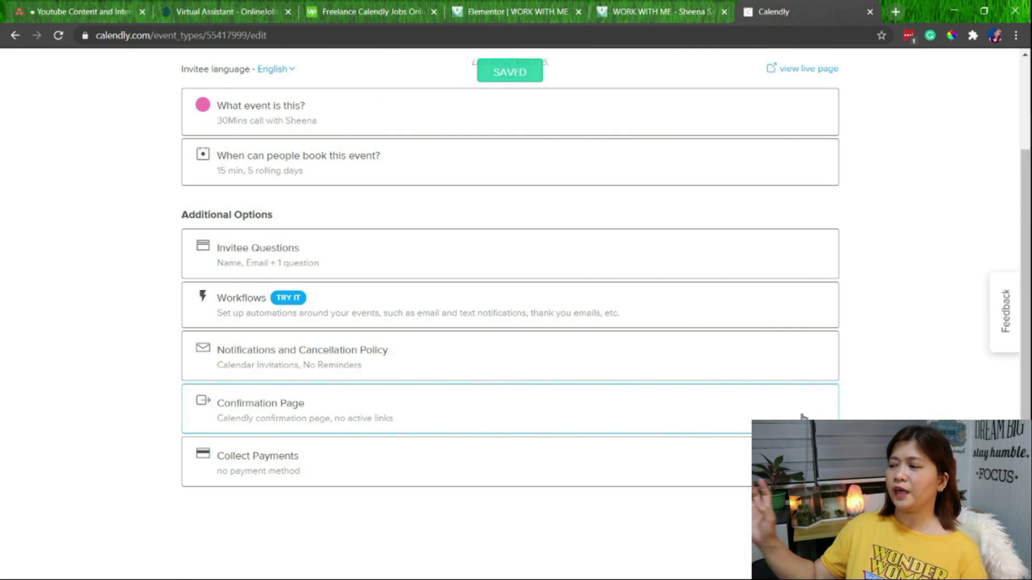
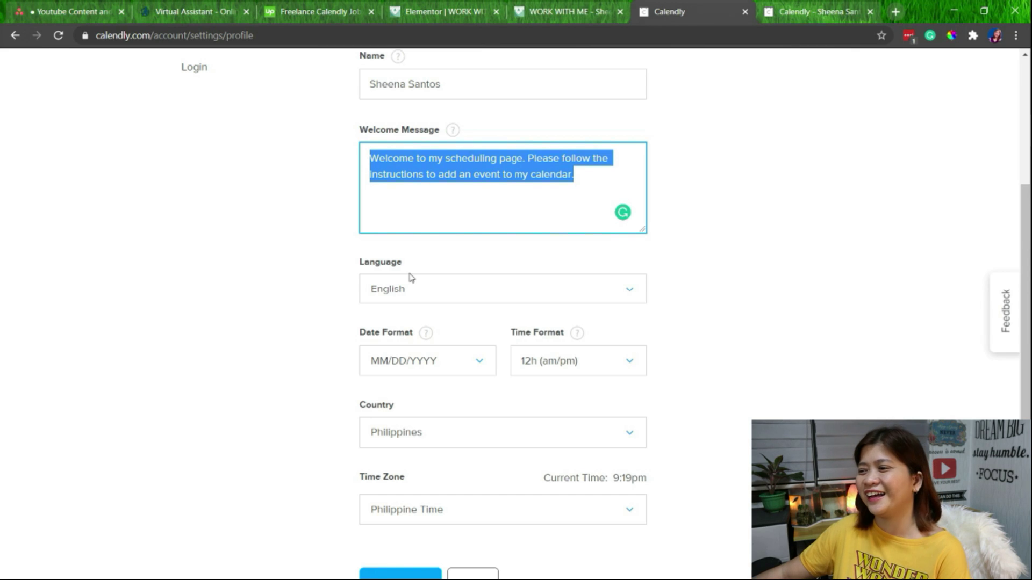
Show the Date Format choices in the account profile, and review the time format, country and time zone settings.
scroll(411, 277, "down", 2)
left_click(415, 272)
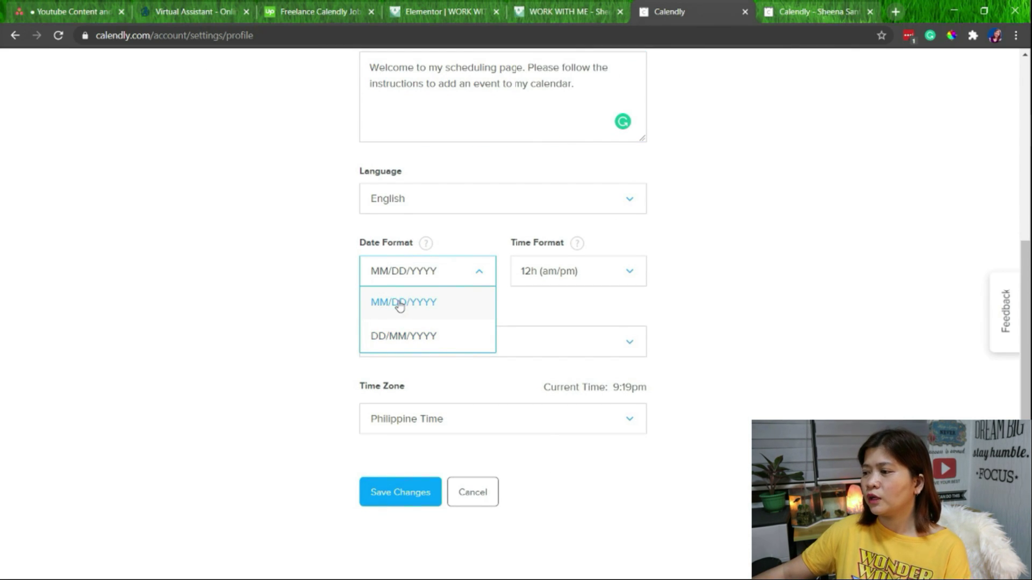
left_click(562, 293)
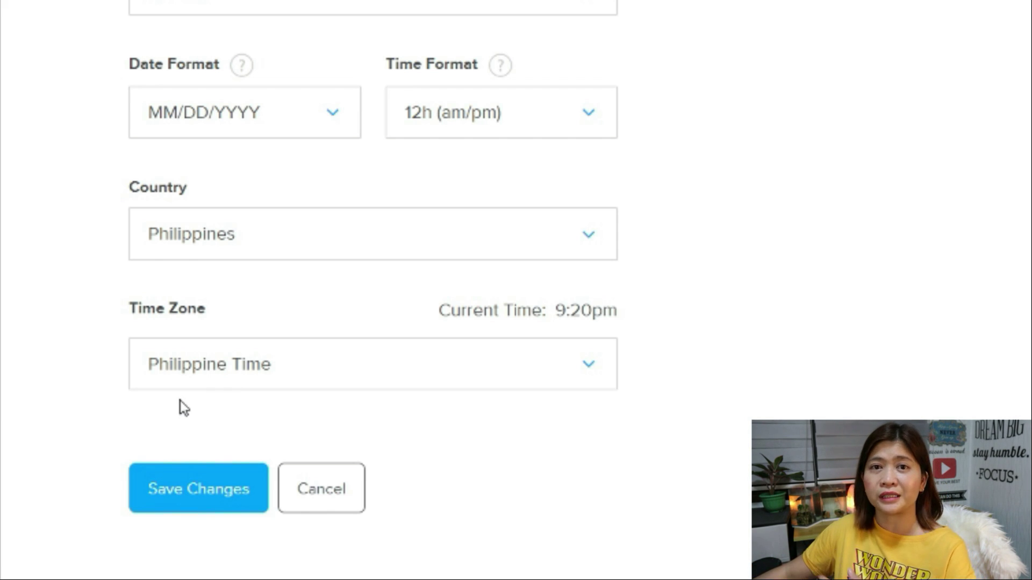
scroll(407, 463, "up", 2)
scroll(401, 448, "down", 2)
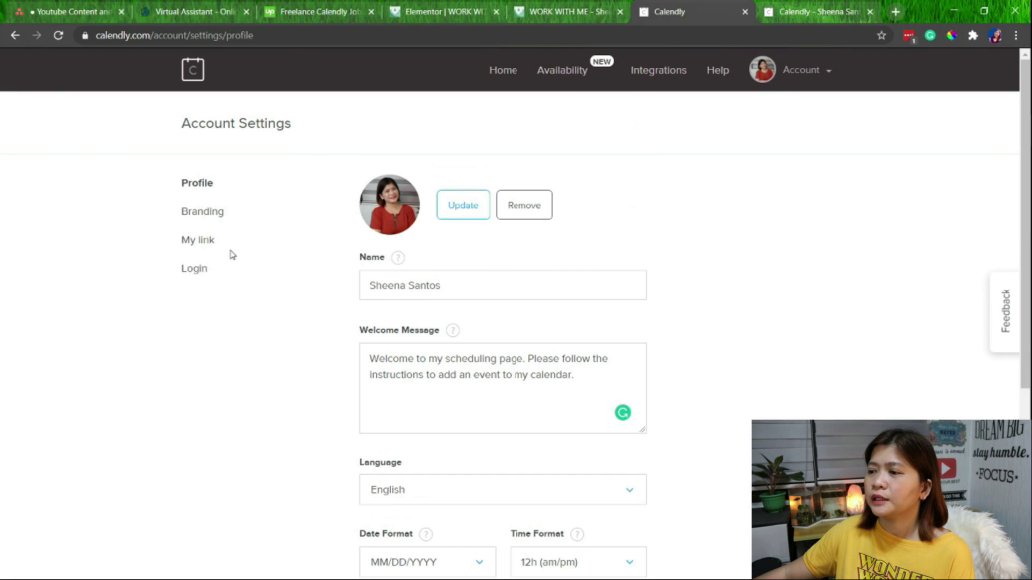
Try to turn off Calendly Branding in the account's branding settings, and cancel the upgrade offer.
scroll(322, 377, "up", 4)
left_click(213, 216)
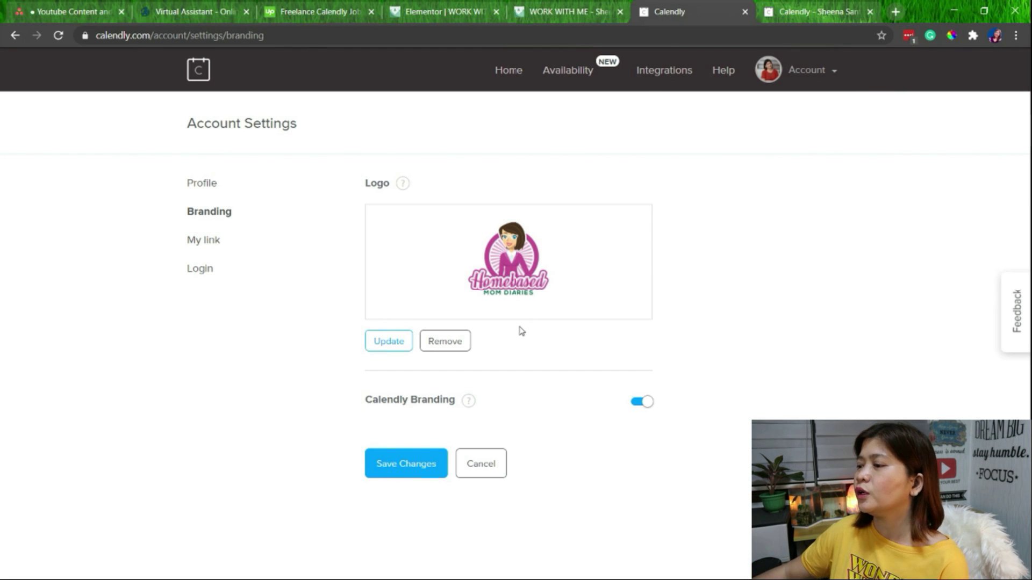
left_click(643, 402)
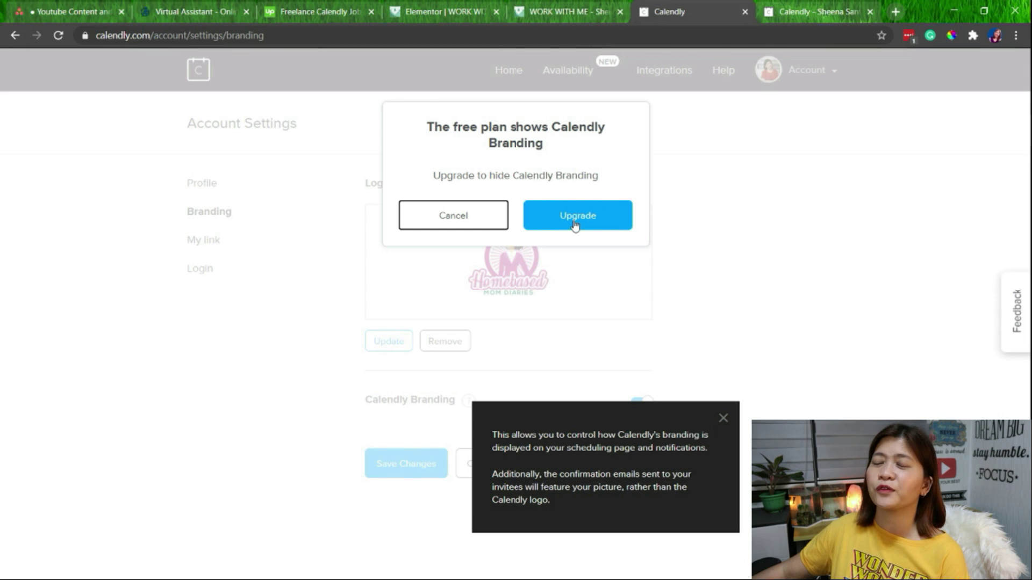
left_click(463, 215)
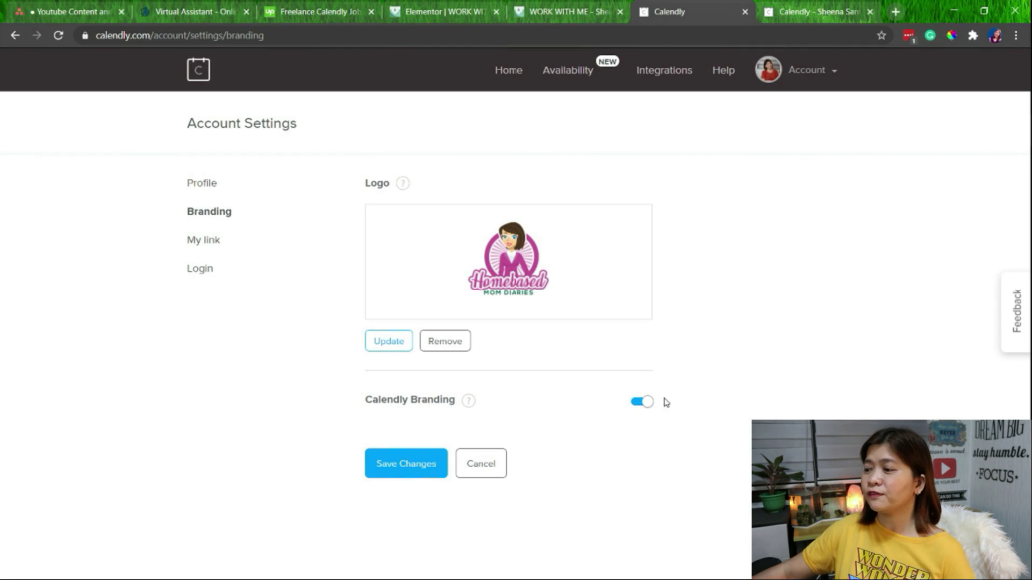
Try removing the "hmd" ending from the personal Calendly URL in the account's link settings, and put it back.
left_click(214, 238)
double_click(583, 226)
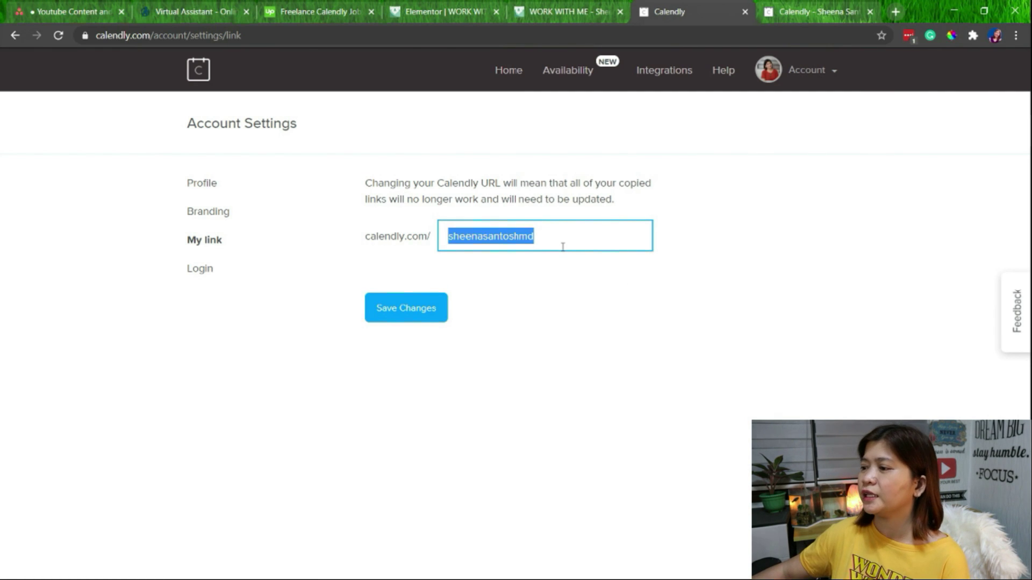
key("End")
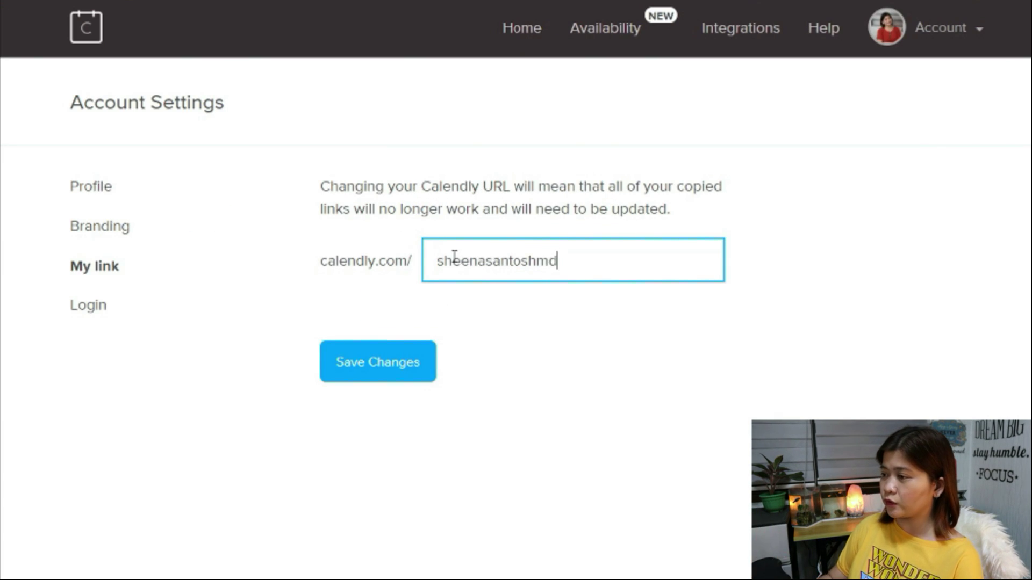
key("BackSpace")
key("BackSpace")
key("BackSpace")
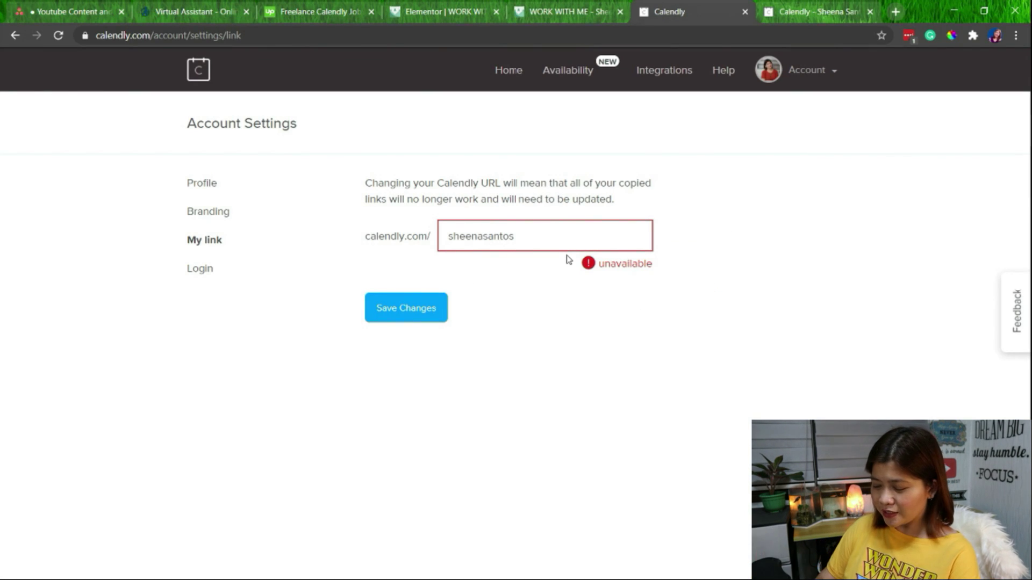
type("hmd")
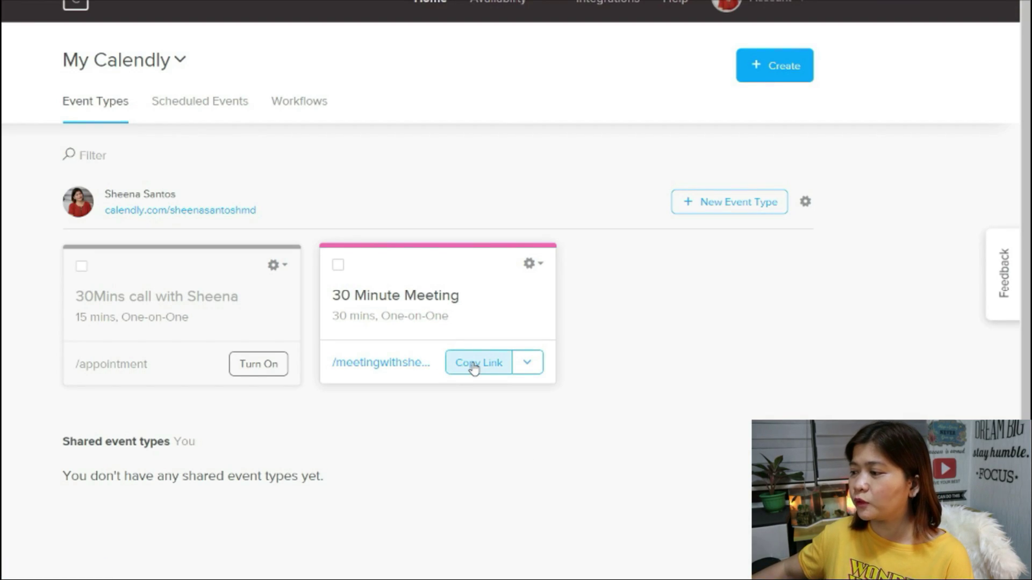
Copy the booking link of the 30 Minute Meeting event type and paste it into the blank Notepad document.
left_click(473, 368)
key("alt+Tab")
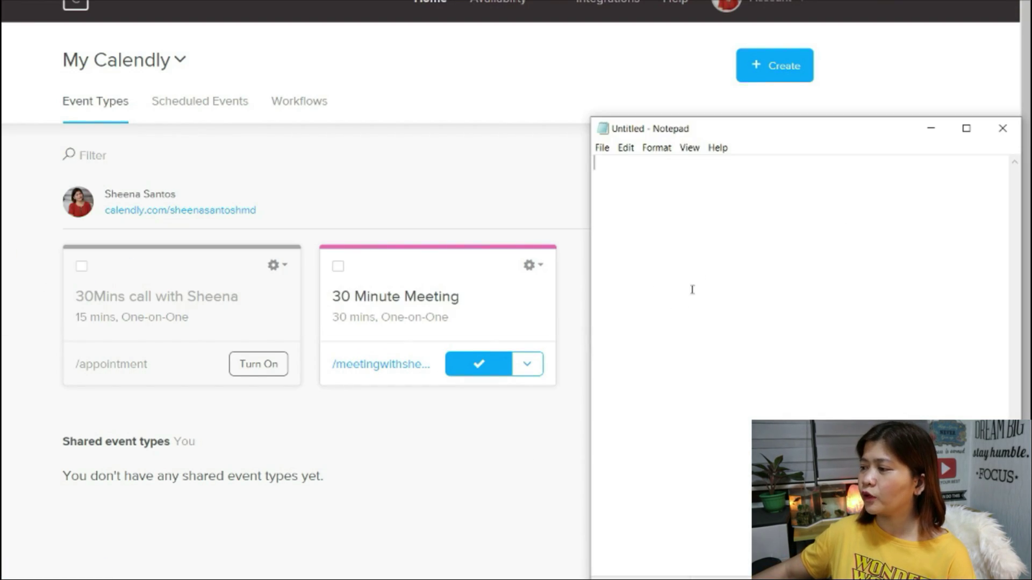
type("https://calendly.com/sheenasantoshmd/meetingwithsheena")
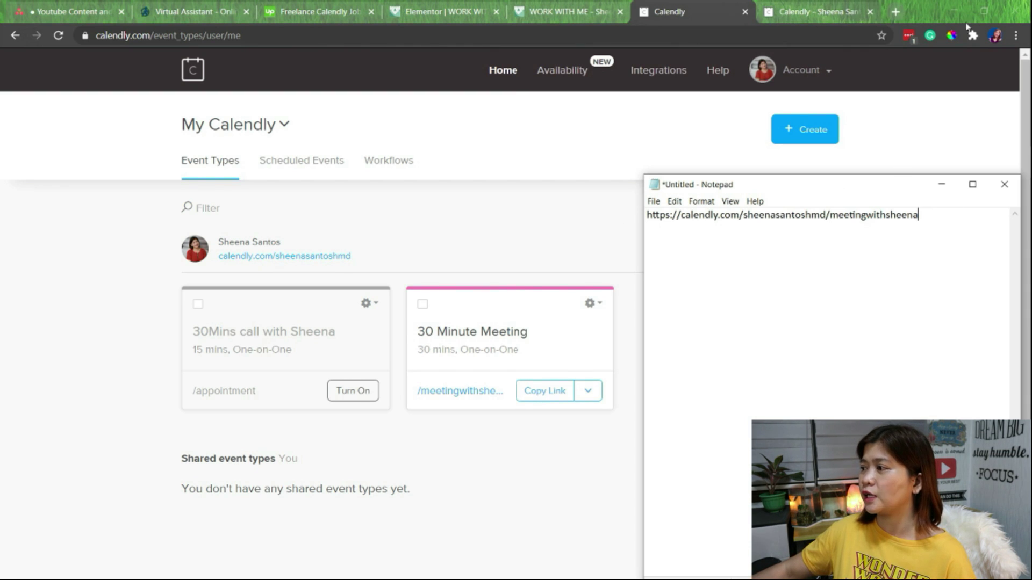
Open the 30 Minute Meeting booking link in a Chrome incognito window and select March 16 in its calendar.
left_click(1015, 36)
left_click(909, 86)
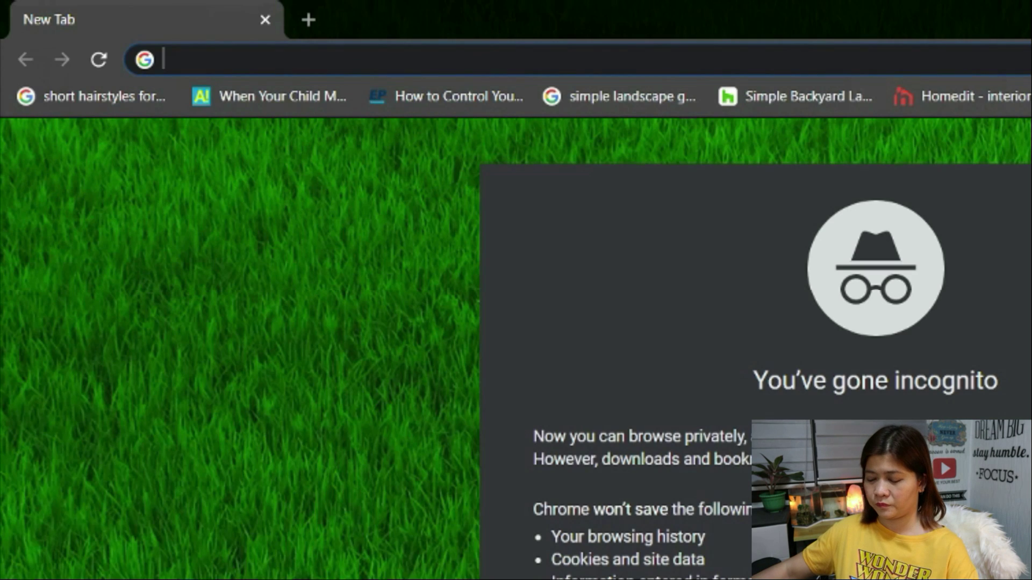
type("https://calendly.com/sheenasantoshmd/meetingwithsheena")
key("Return")
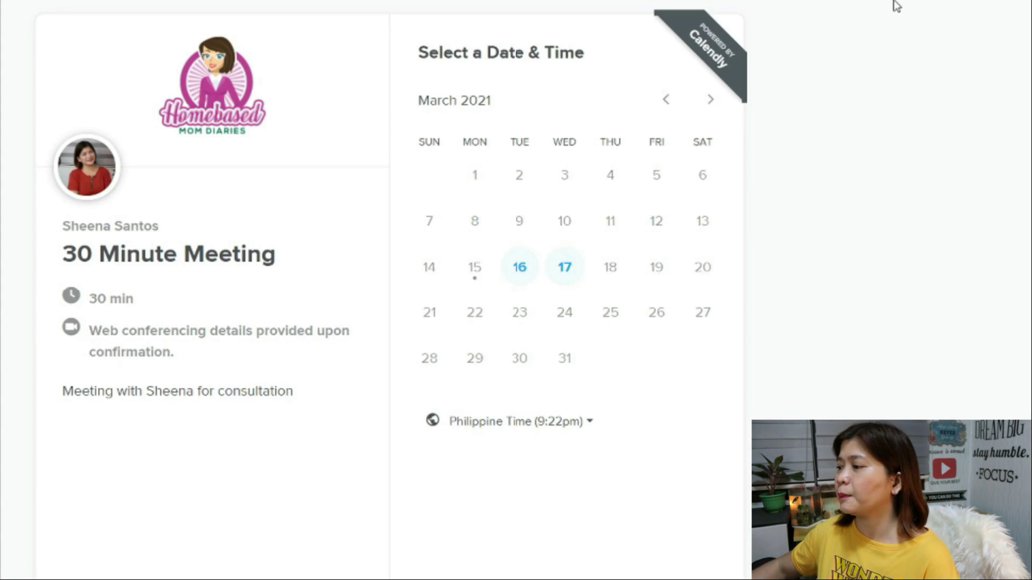
left_click(518, 271)
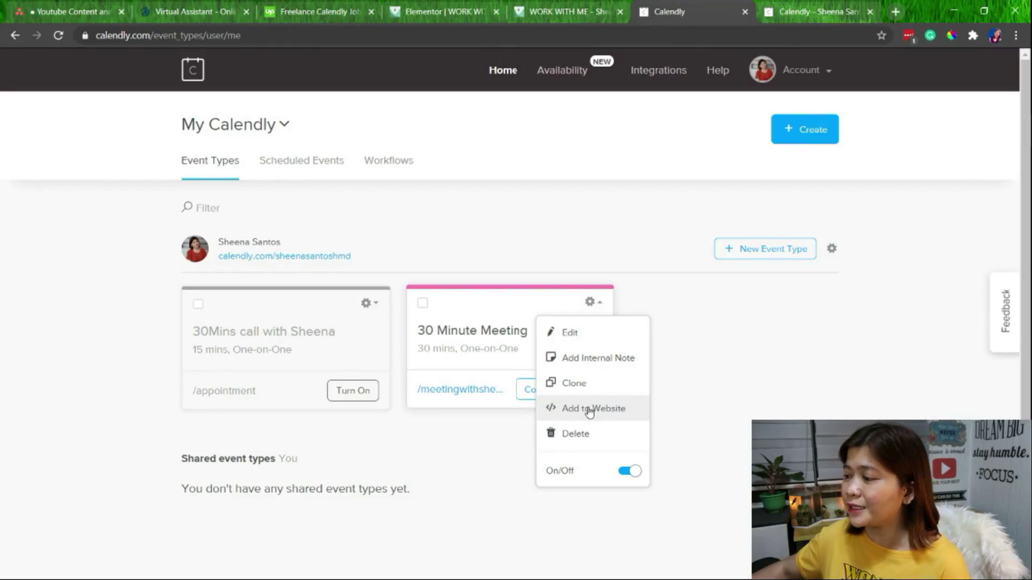
Generate the Inline Embed code for the 30 Minute Meeting, and show the WORK WITH ME page with its booking calendar.
left_click(590, 410)
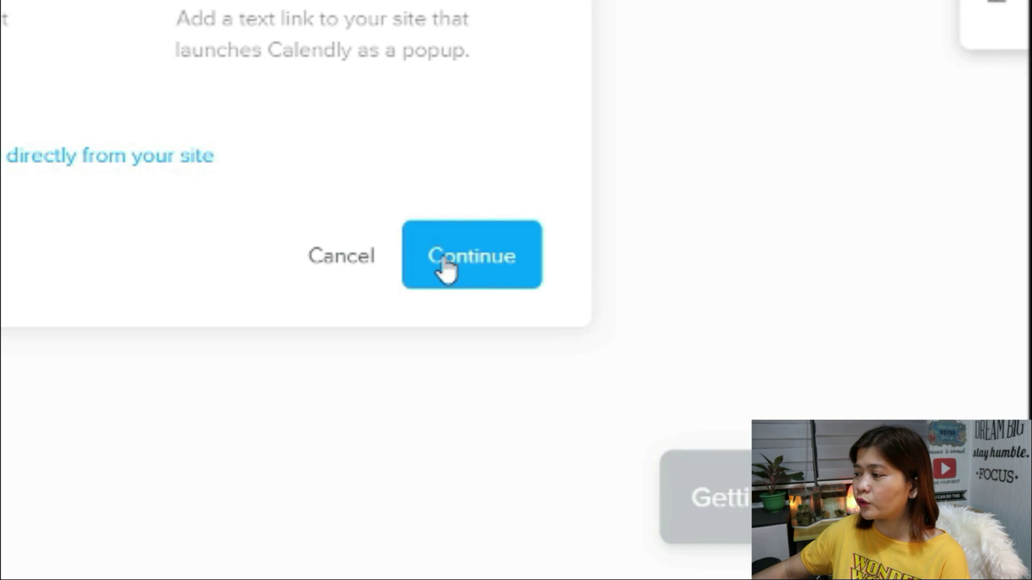
left_click(780, 448)
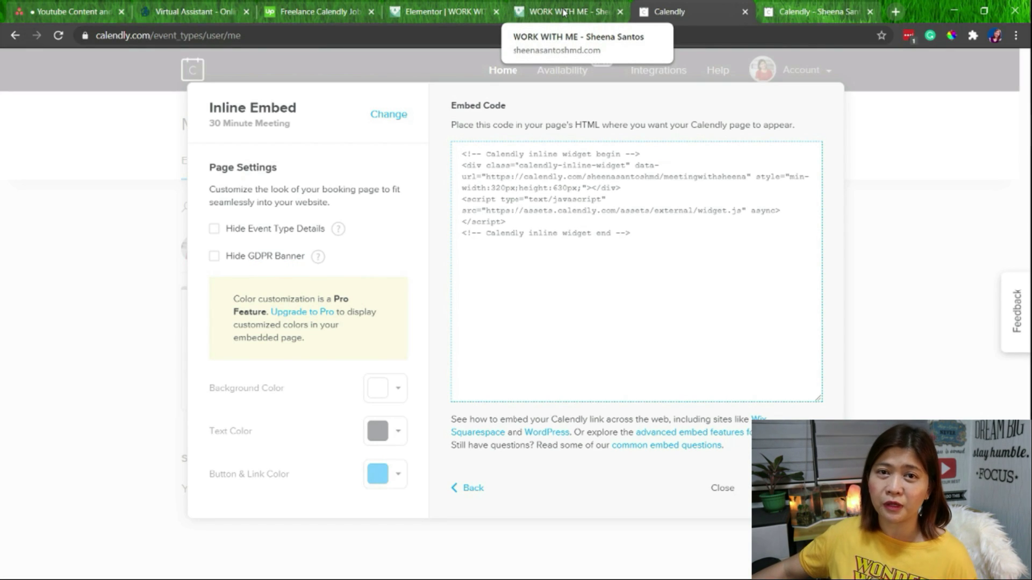
left_click(564, 11)
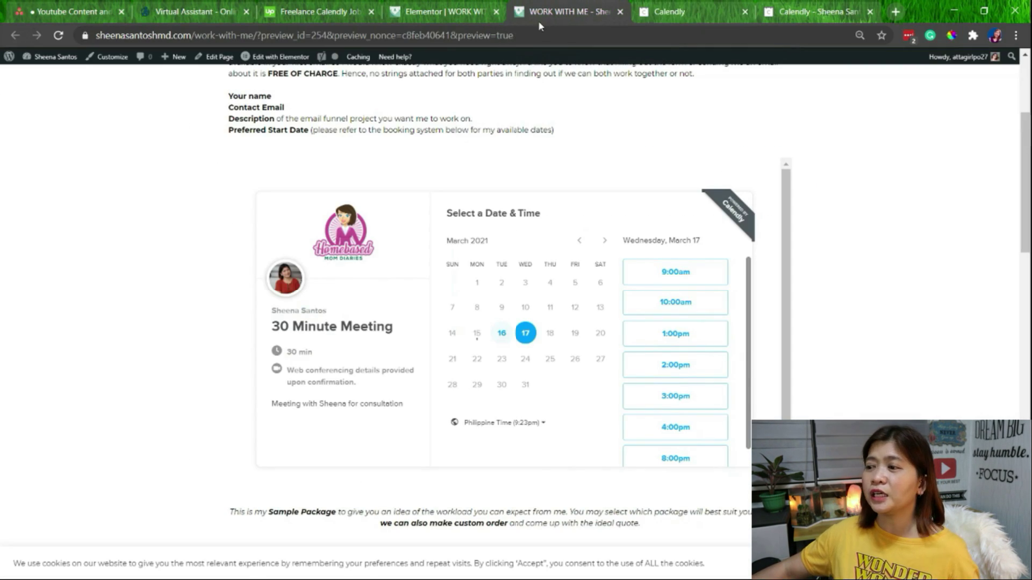
In Elementor, replace the HTML widget's code on the WORK WITH ME page with the Calendly inline widget code, and return to Calendly.
left_click(423, 13)
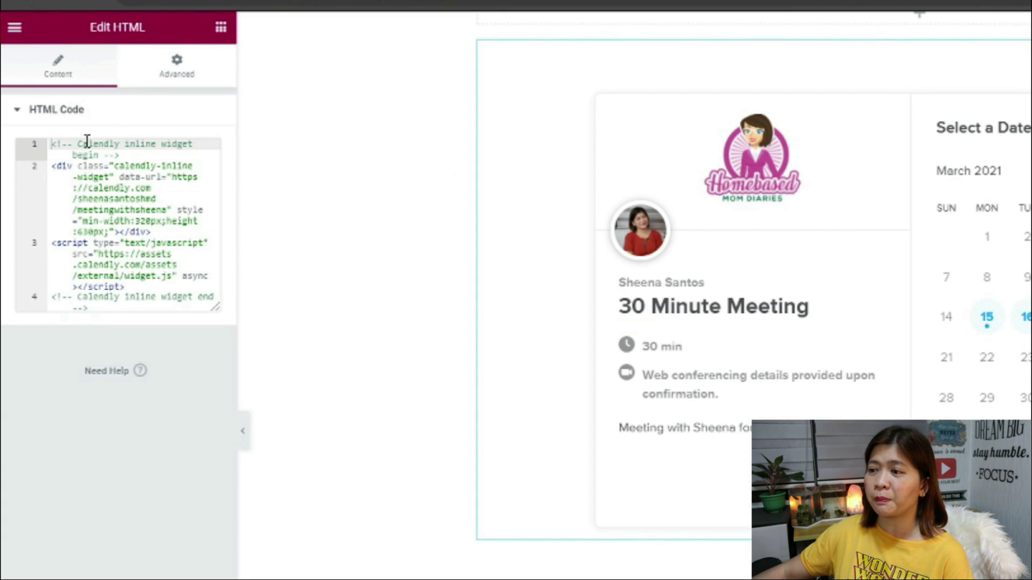
key("ctrl+a")
key("Delete")
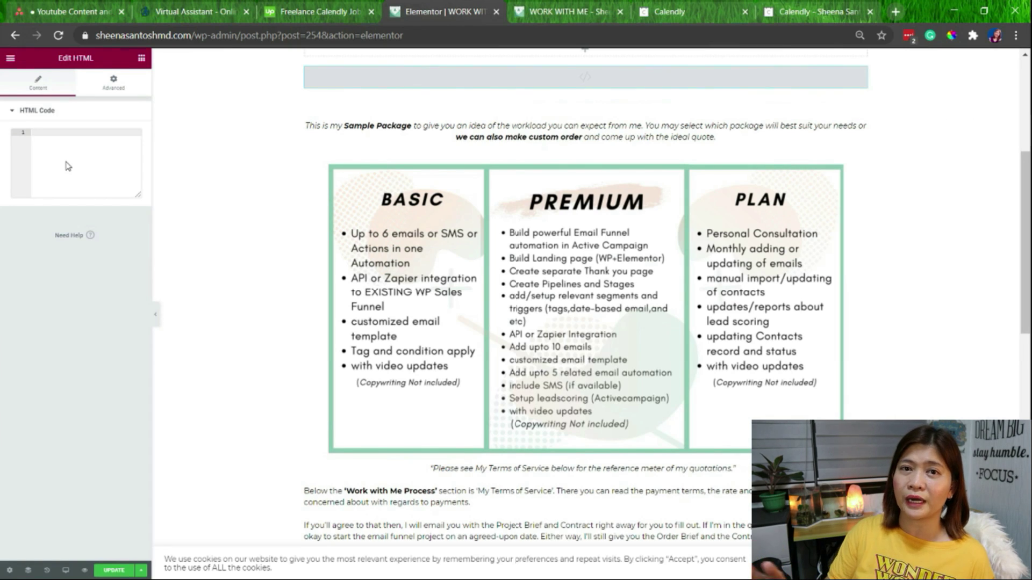
type("<!-- Calendly inline widget begin --> <div class=\"calendly-inline-widget\" data-url=\"https://calendly.com/sheenasantoshmd/meetingwithsheena\" style=\"min-width:320px;height:630px;\"></div> <script type=\"text/javascript\" src=\"https://assets.calendly.com/assets/external/widget.js\" async></script> <!-- Calendly inline widget end -->")
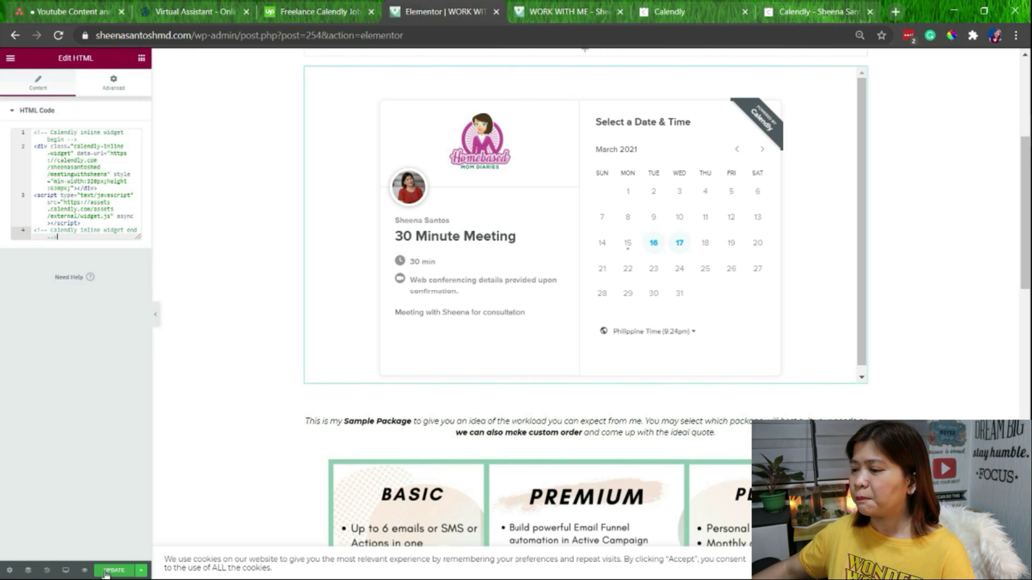
left_click(688, 9)
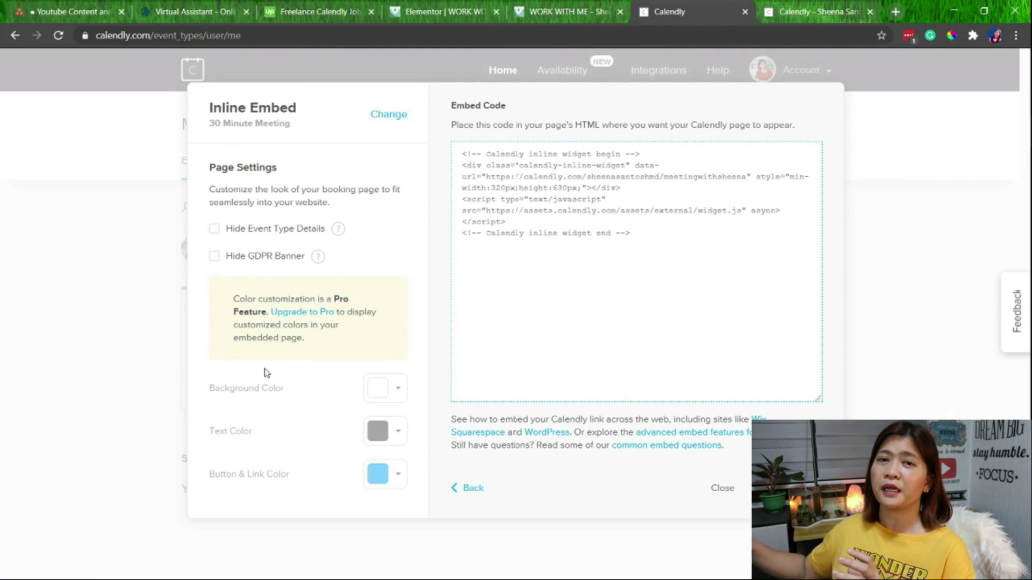